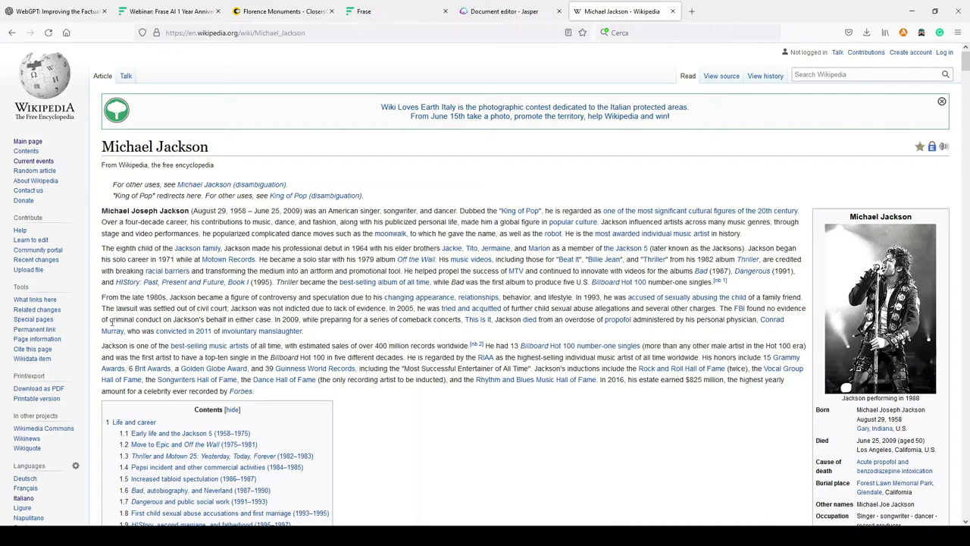
Switch to OpenAI's WebGPT article and examine its introduction, the neural networks answer sample with its sources, and the evaluation chart.
left_click(65, 12)
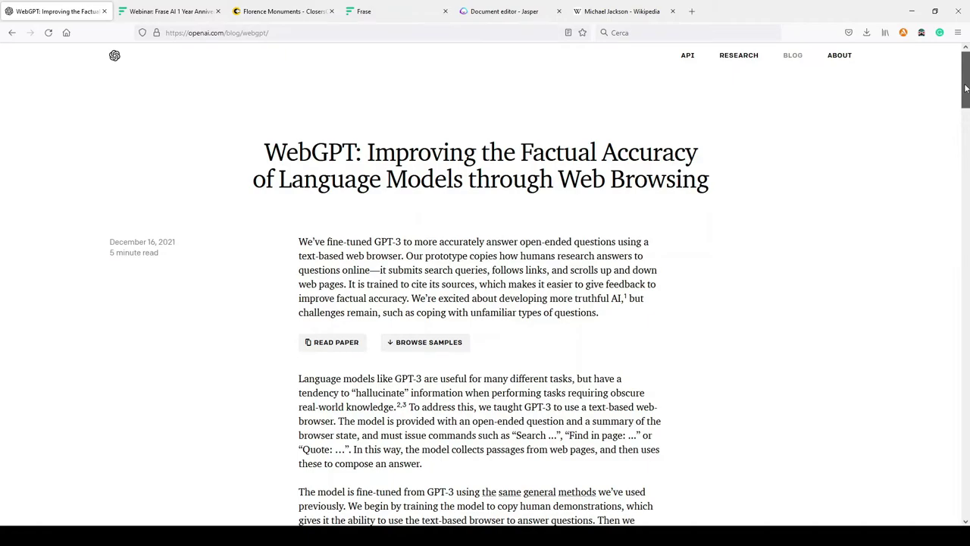
left_click_drag(966, 88, 968, 153)
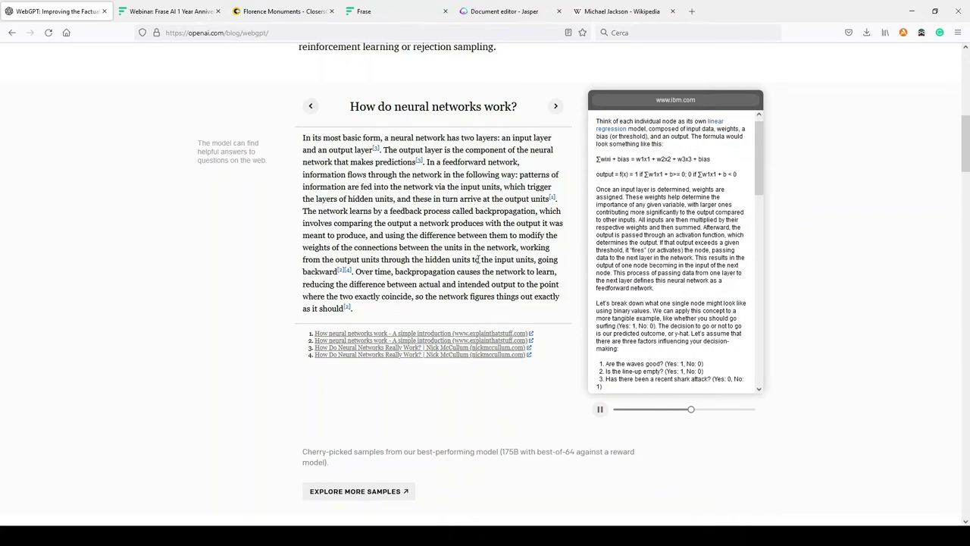
scroll(479, 259, "down", 7)
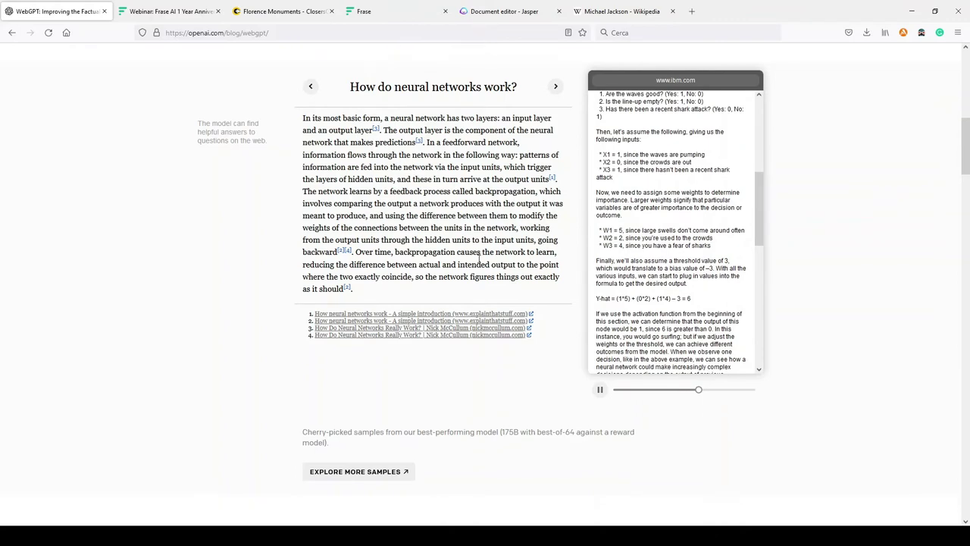
scroll(602, 238, "down", 3)
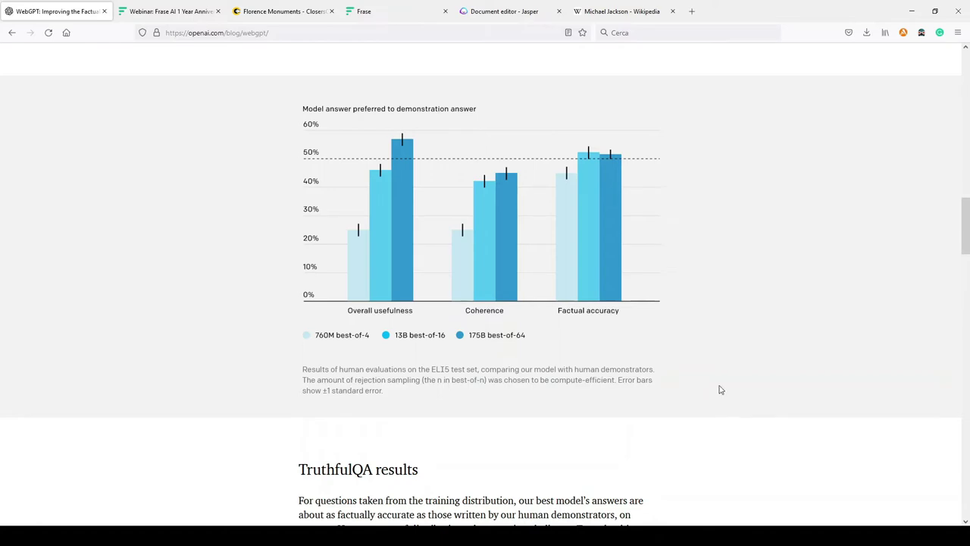
left_click_drag(961, 216, 964, 156)
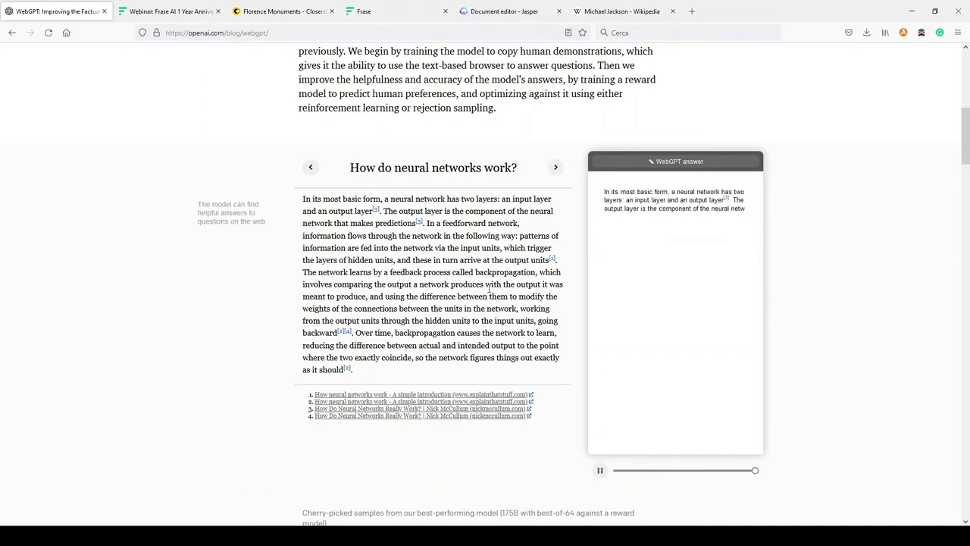
Switch to the Frase AI Writer 1 Year Anniversary webinar page and read the upcoming feature releases.
left_click(163, 16)
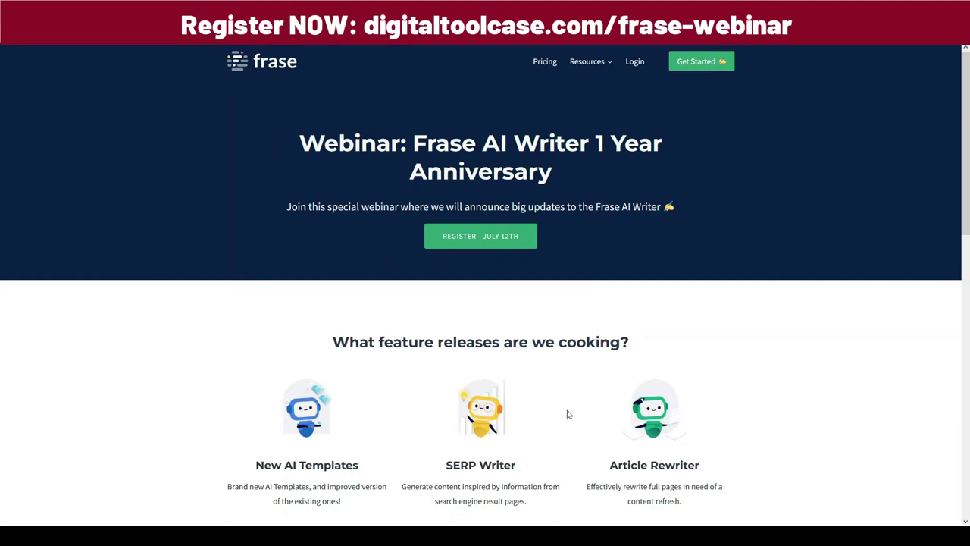
scroll(562, 390, "down", 1)
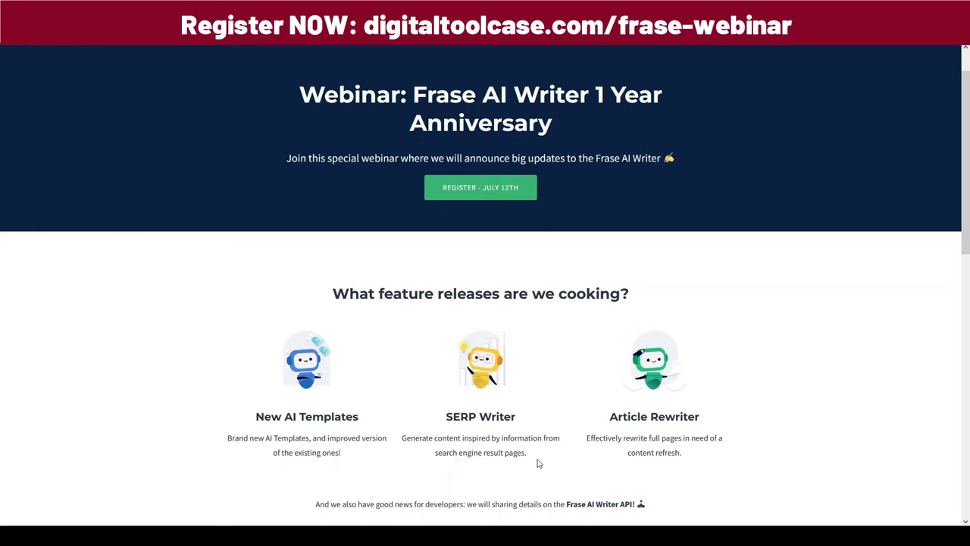
scroll(538, 463, "up", 1)
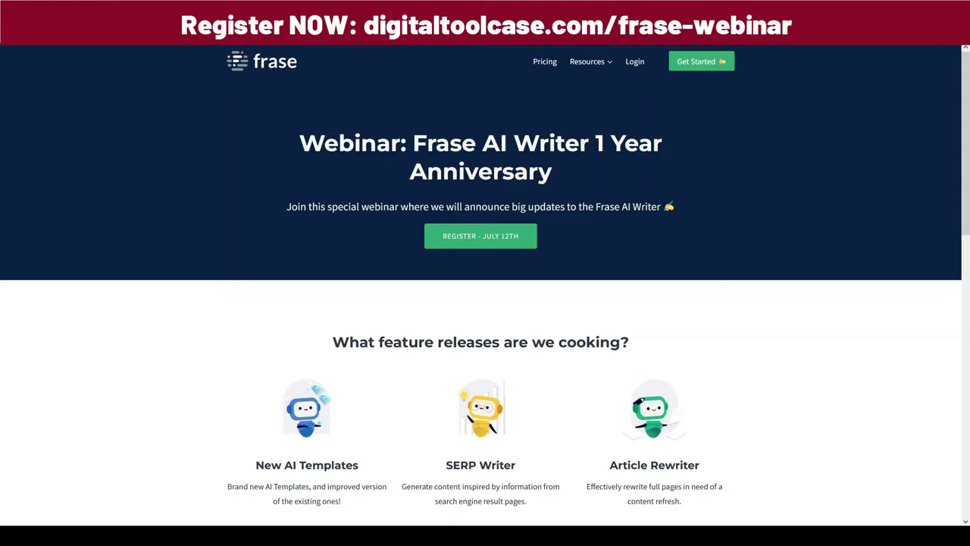
Look over the Michael Jackson Wikipedia article and the prepared documents in ClosersCopy, Frase and Jasper.
left_click(617, 11)
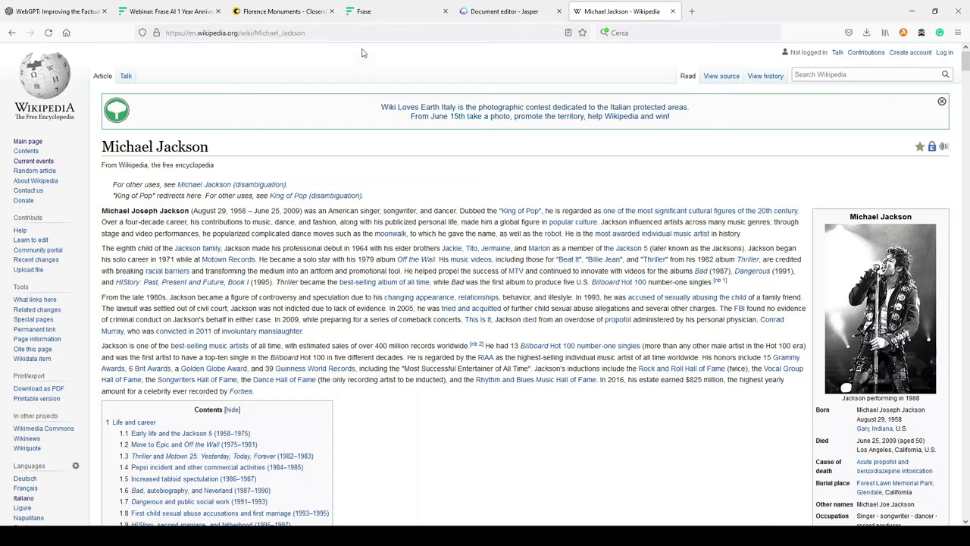
left_click(285, 13)
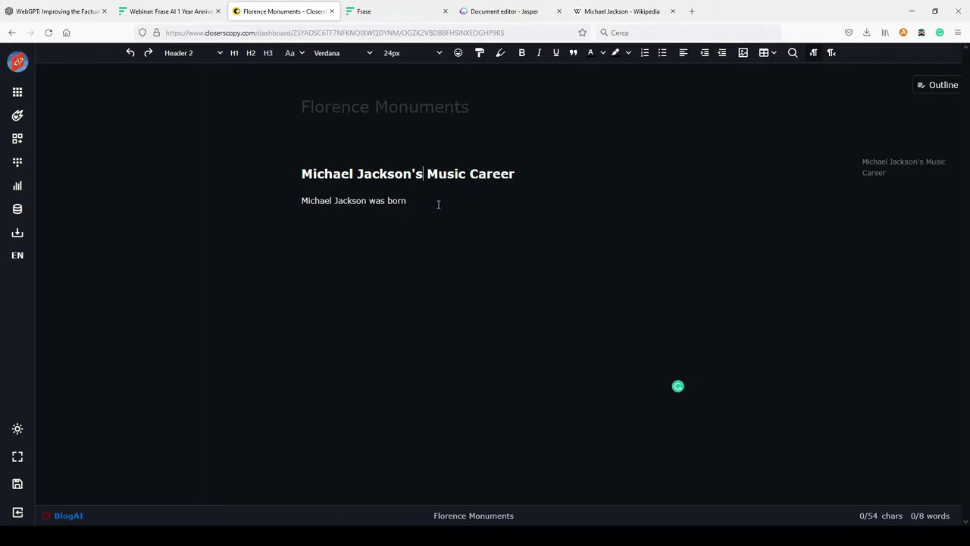
left_click(365, 14)
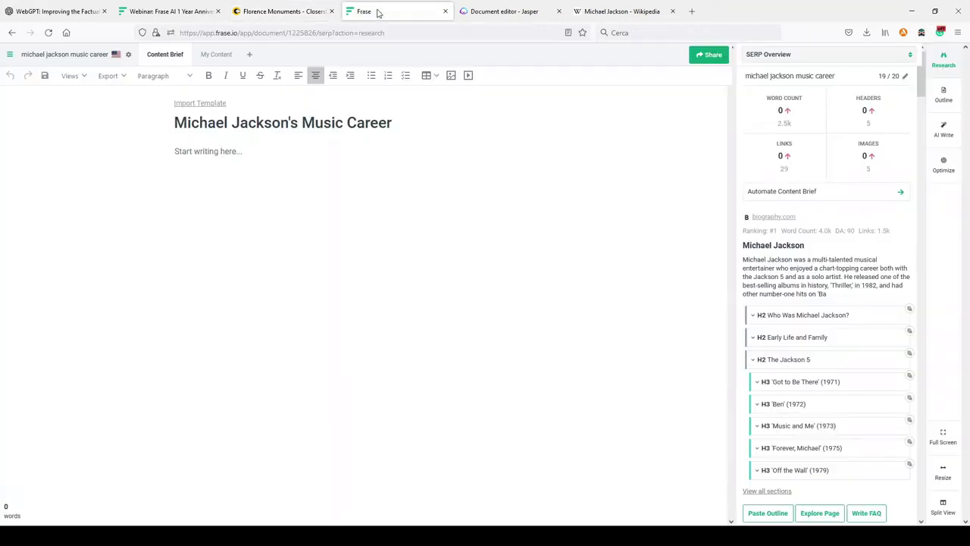
left_click(494, 12)
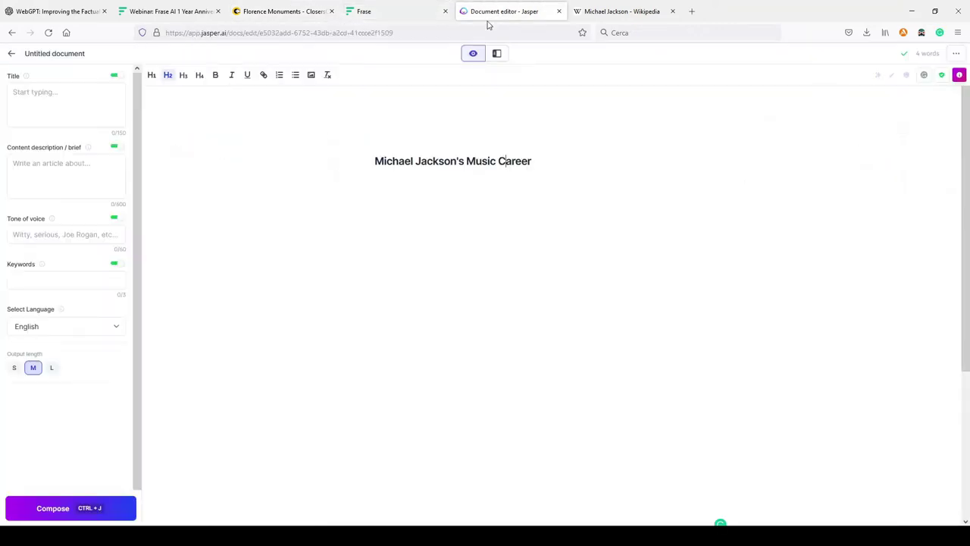
In ClosersCopy, expand the heading "Michael Jackson's Music Career" together with the opening words "Michael Jackson was born" using Expand.
left_click(288, 14)
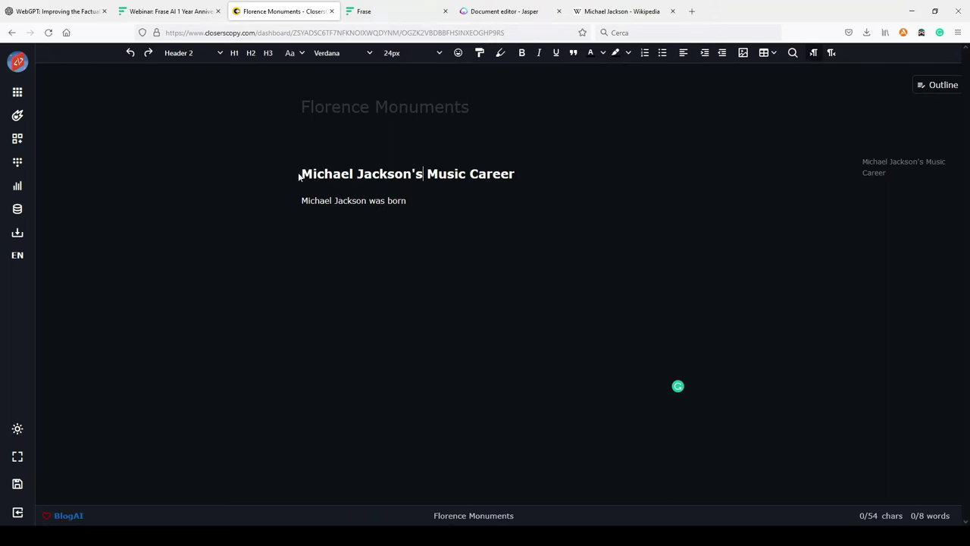
left_click_drag(302, 172, 408, 198)
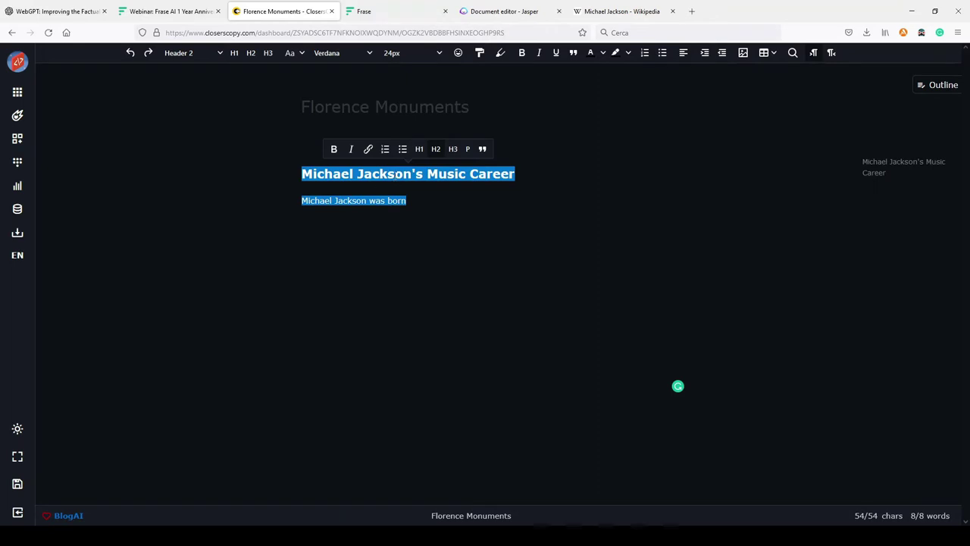
right_click(395, 181)
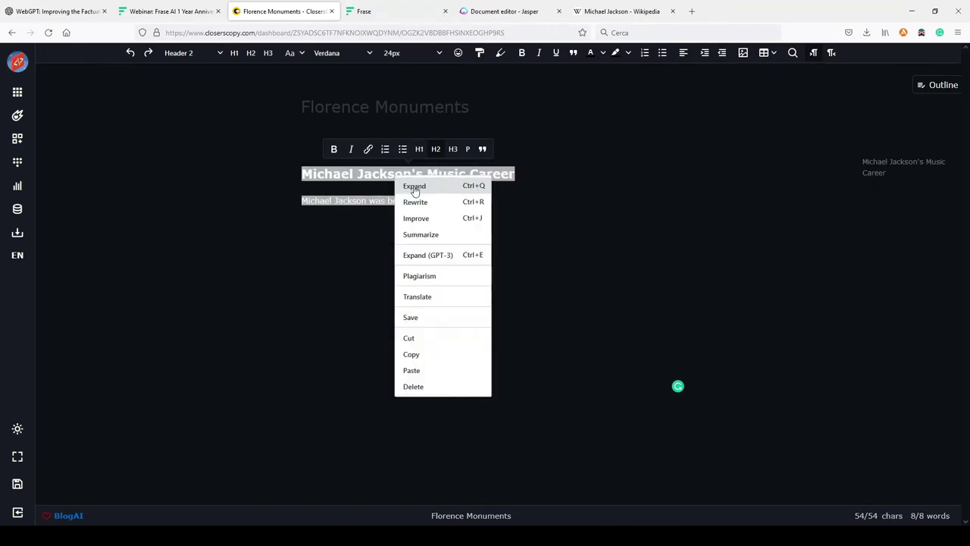
left_click(415, 187)
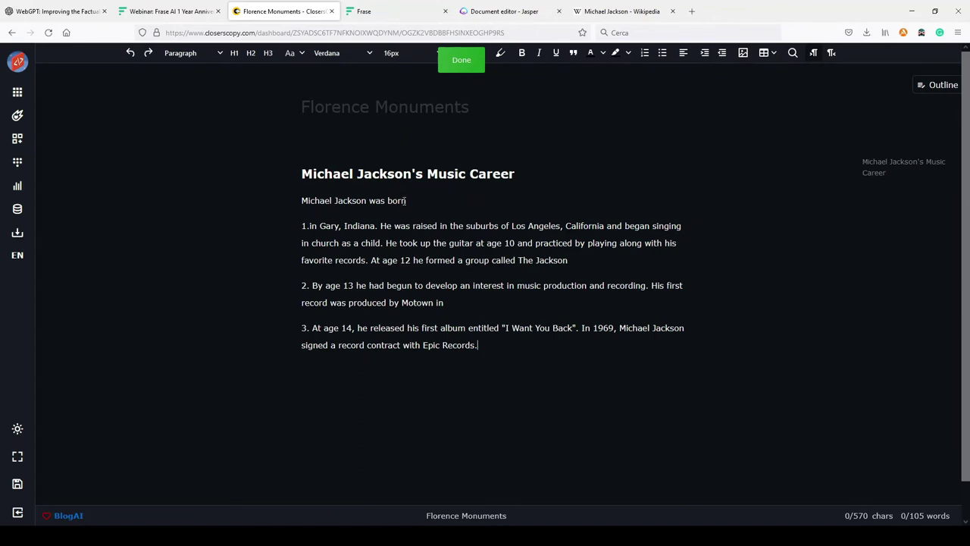
Join the first generated paragraph to "Michael Jackson was born" and remove its "1." numbering.
left_click(418, 203)
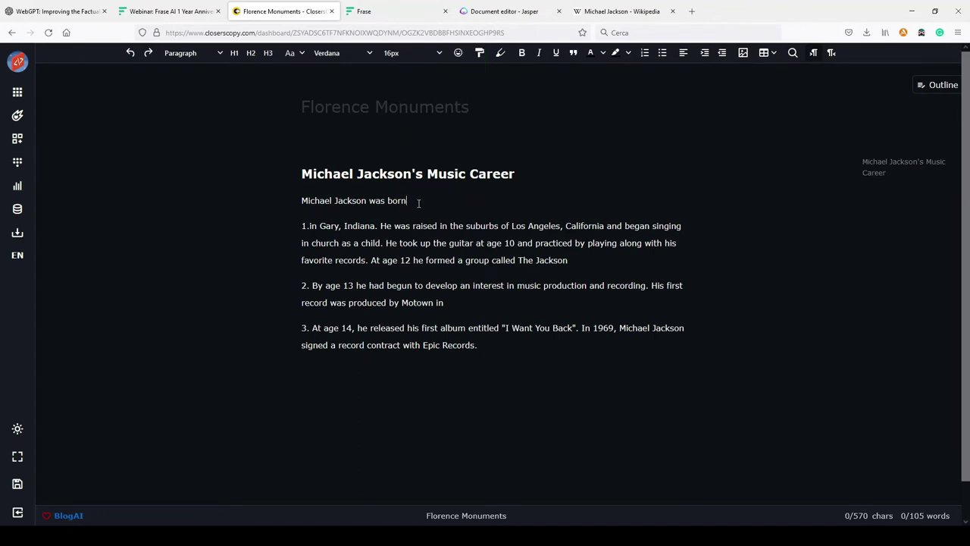
key("Delete")
key("Delete")
key("Delete")
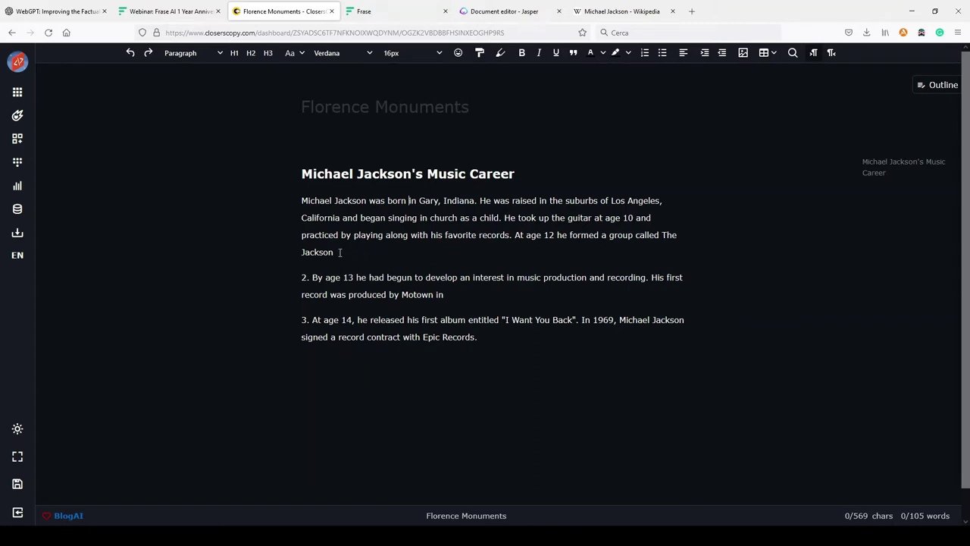
Check the claim about forming a group at age 12 against the birth year and Jackson Brothers date in Wikipedia's early life section.
left_click_drag(563, 250, 514, 235)
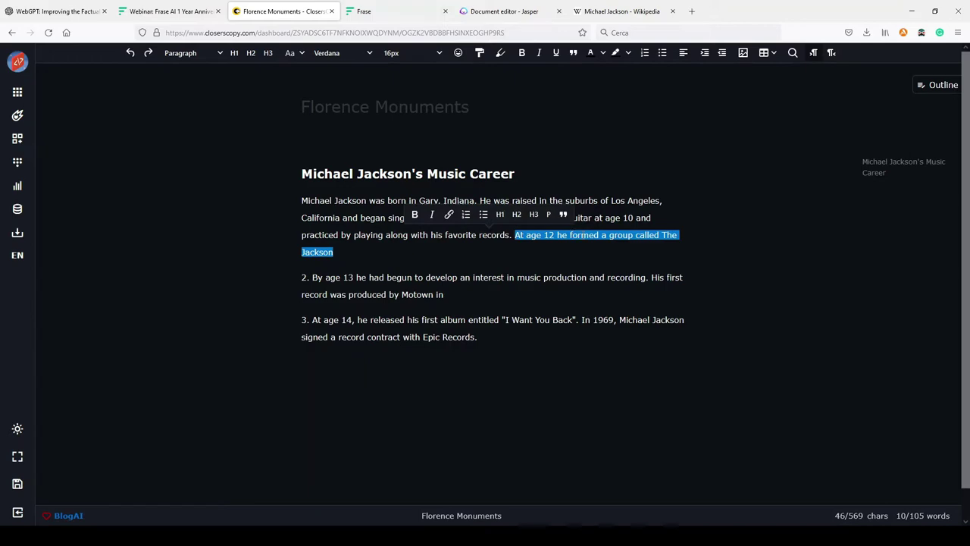
left_click(580, 235)
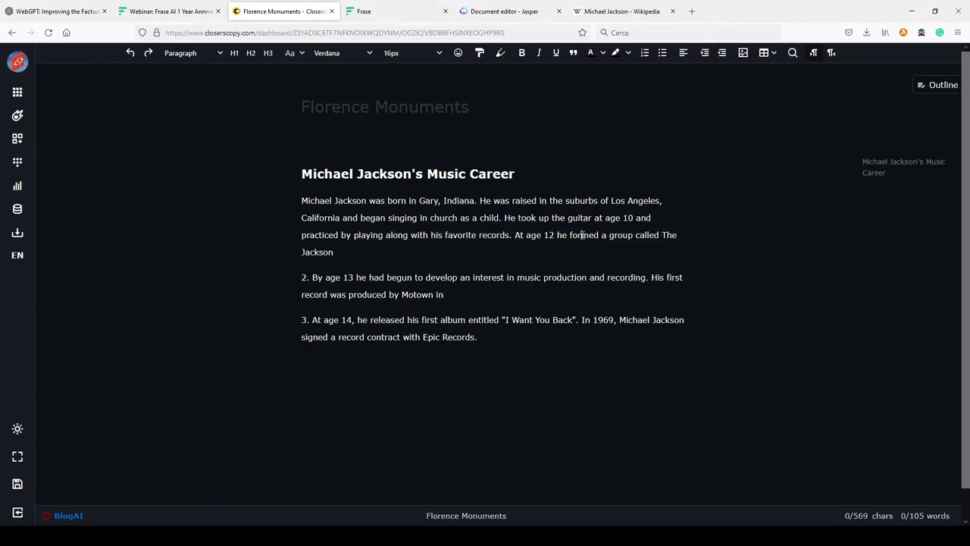
left_click(603, 12)
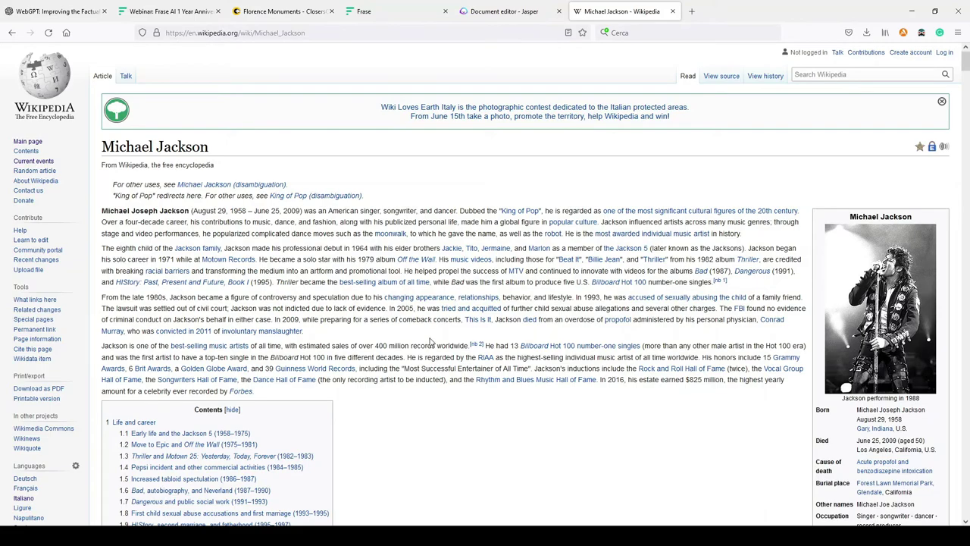
scroll(432, 341, "down", 10)
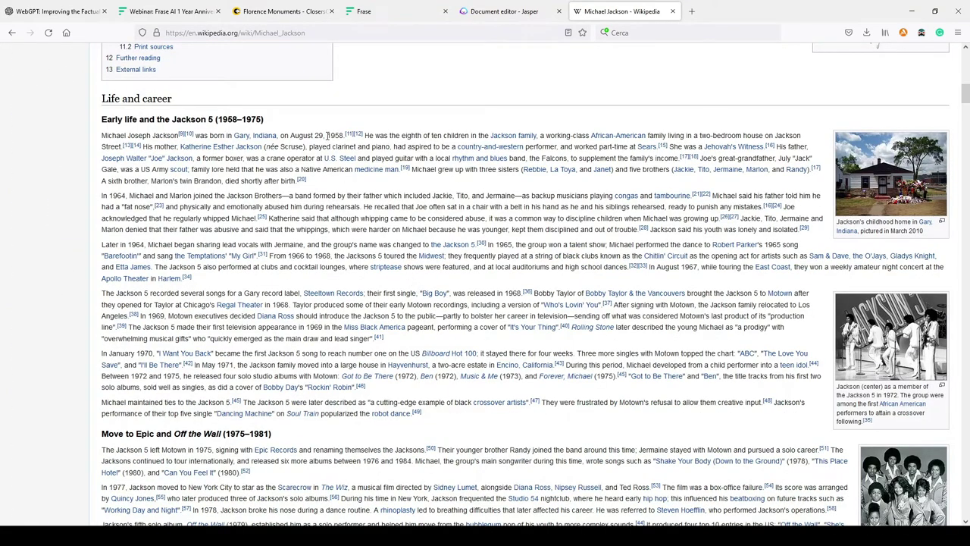
left_click_drag(327, 135, 344, 135)
left_click(112, 196)
left_click_drag(111, 195, 124, 196)
left_click(287, 11)
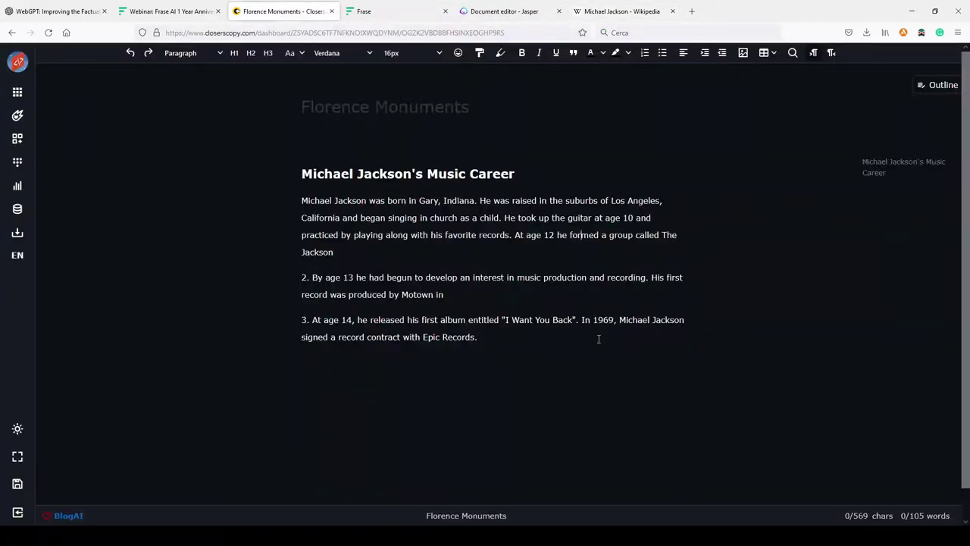
left_click_drag(523, 235, 572, 252)
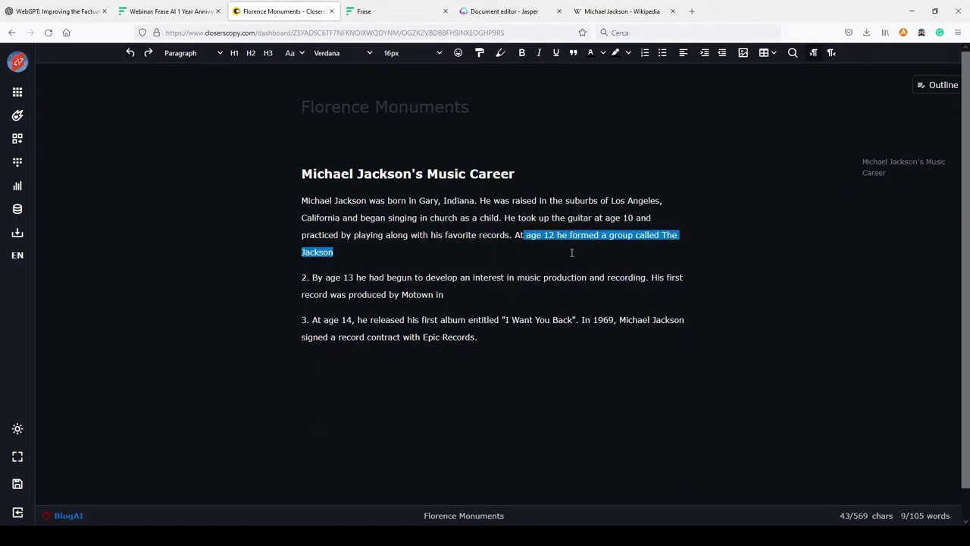
Remove the "2." and "3." numbering from the remaining generated paragraphs and merge them into one paragraph.
left_click_drag(313, 278, 291, 276)
key("BackSpace")
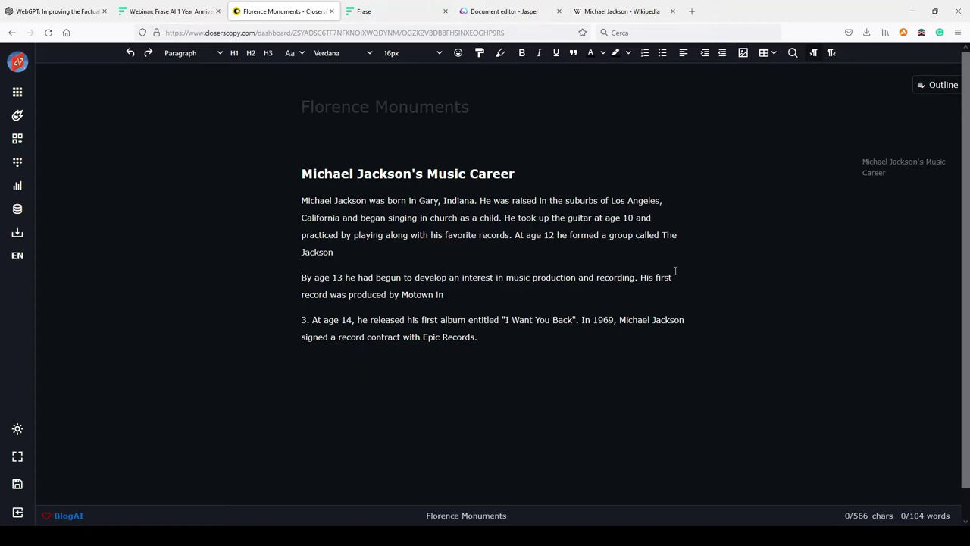
left_click(458, 295)
key("Delete")
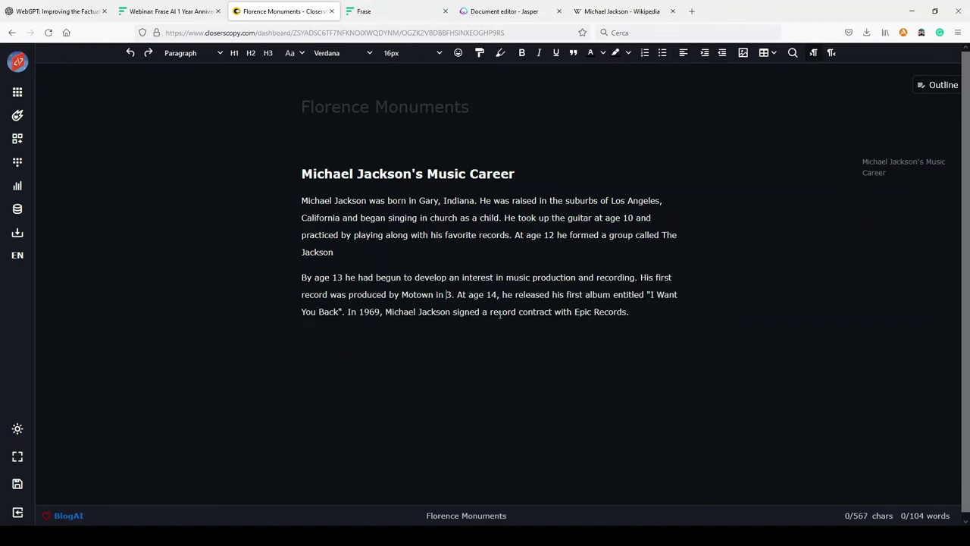
left_click_drag(457, 295, 444, 295)
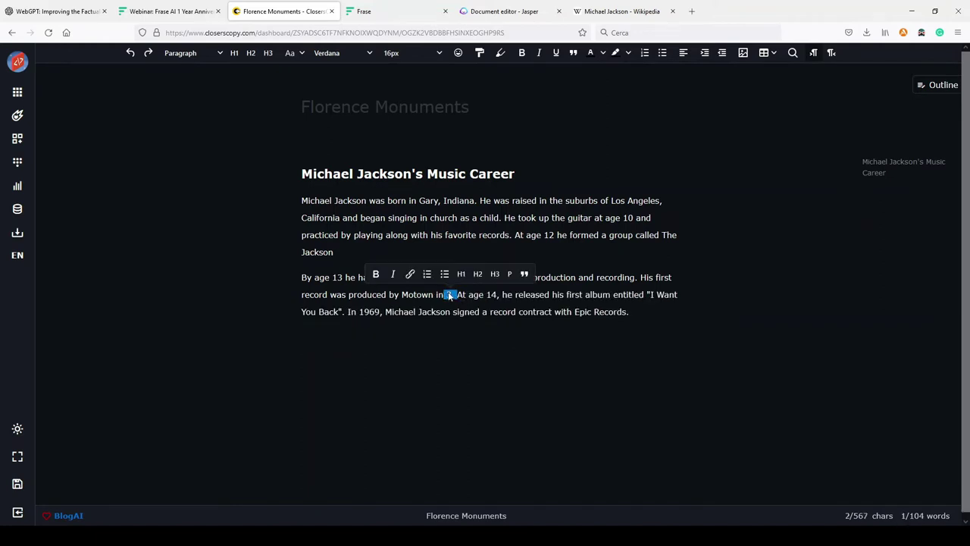
key("BackSpace")
Review the claims about the first album and Epic Records, and check Wikipedia for when the Jackson 5 left Motown.
mouse_move(447, 295)
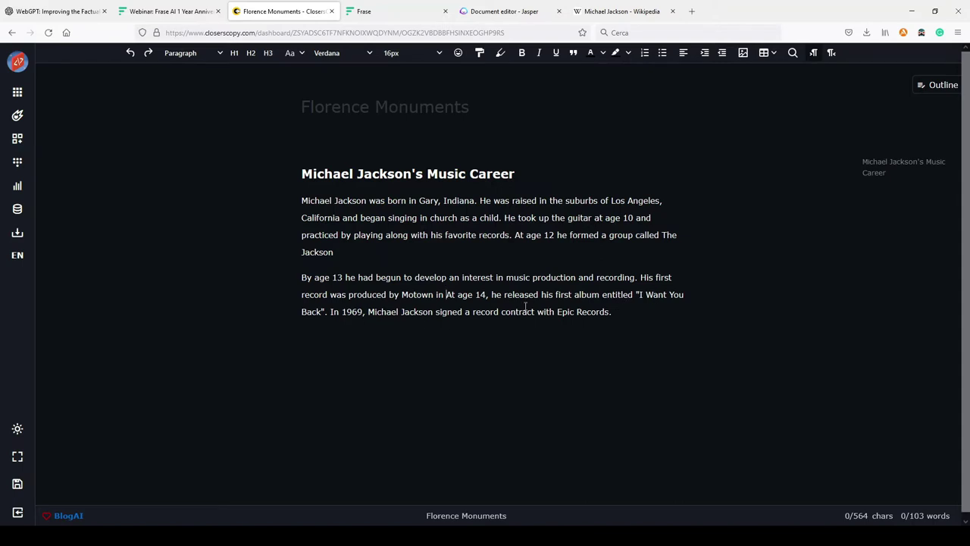
left_click_drag(608, 295, 323, 316)
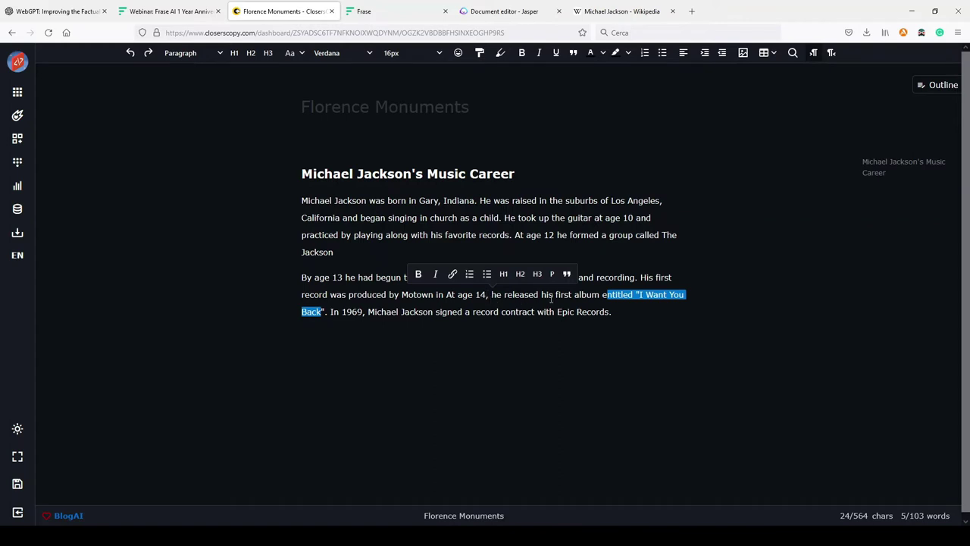
left_click_drag(491, 295, 541, 297)
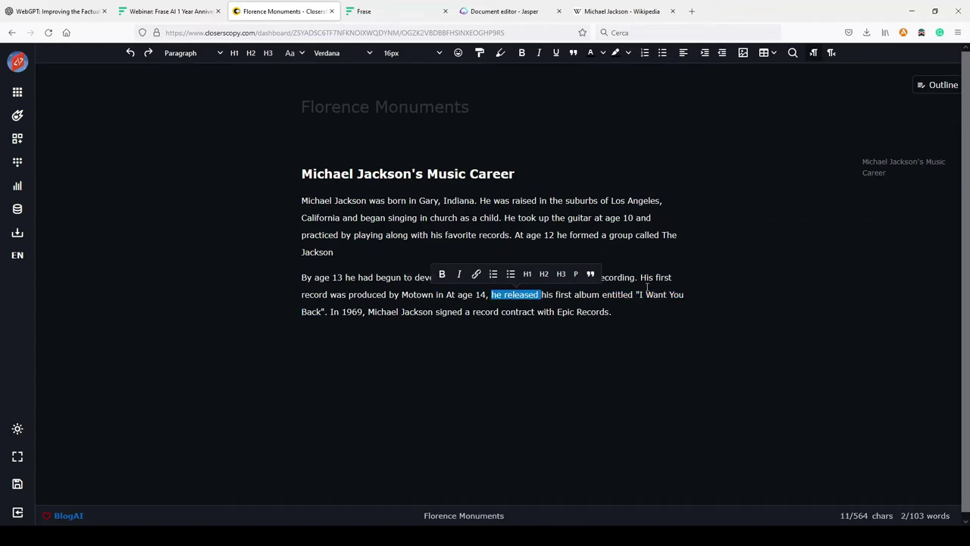
left_click(669, 297)
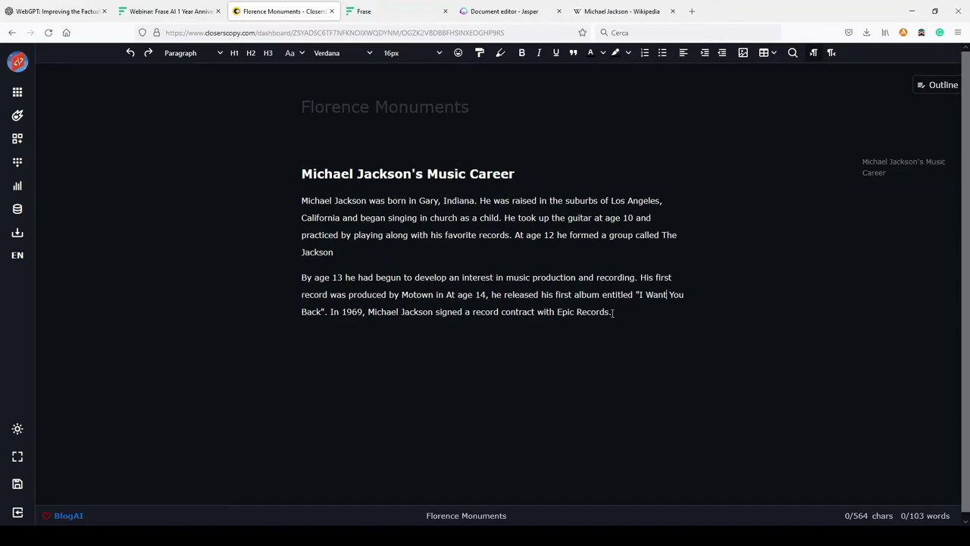
left_click(601, 9)
scroll(218, 338, "down", 1)
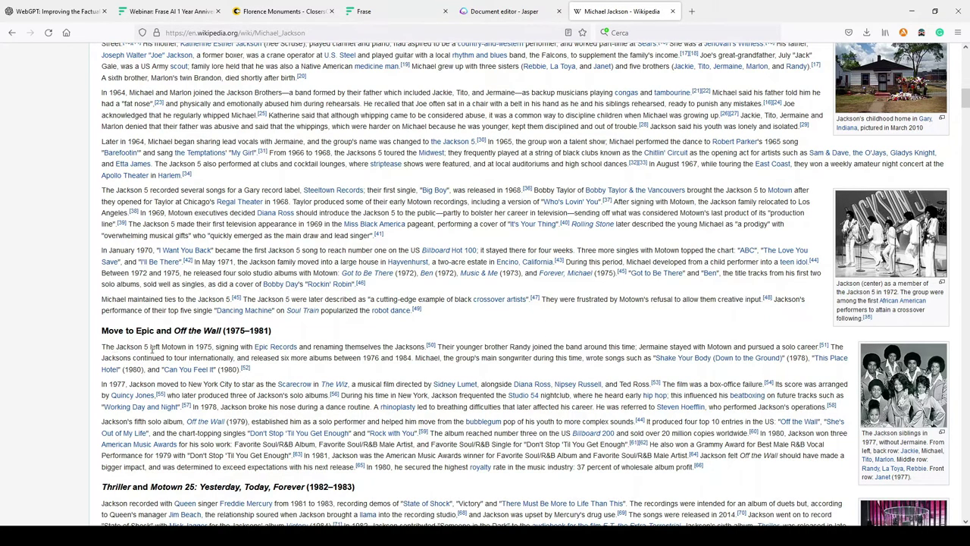
left_click_drag(195, 347, 216, 346)
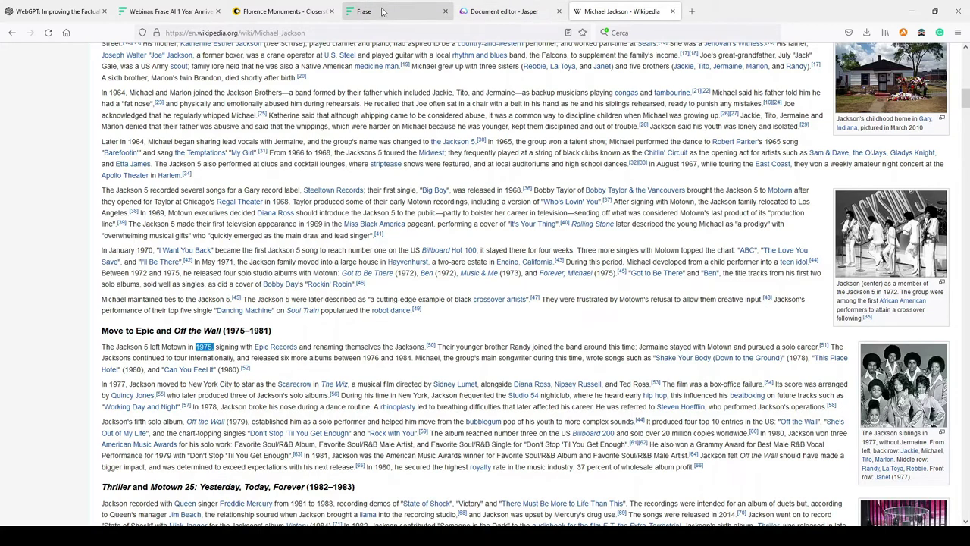
Switch to ClosersCopy and generate another paragraph from the heading and existing text about Michael Jackson's music career.
left_click(303, 11)
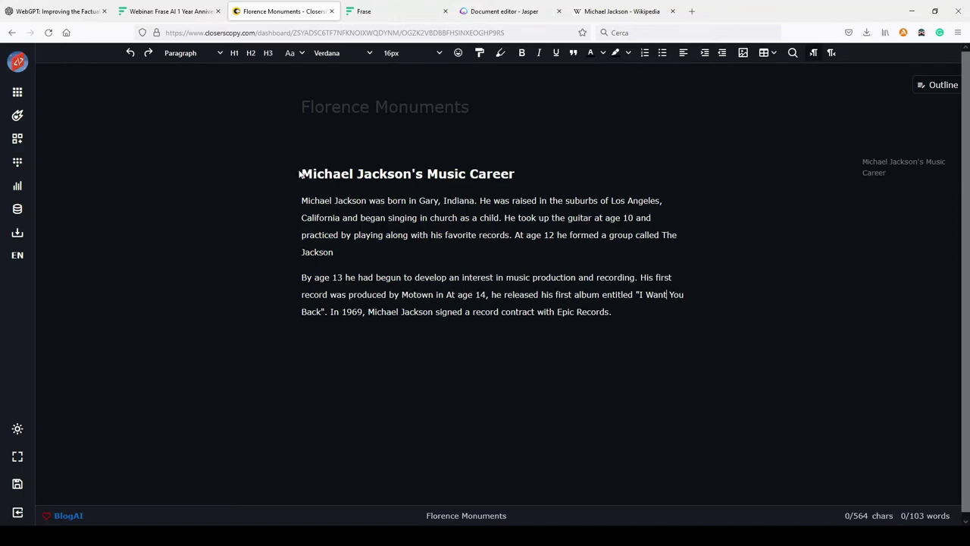
left_click_drag(302, 174, 601, 319)
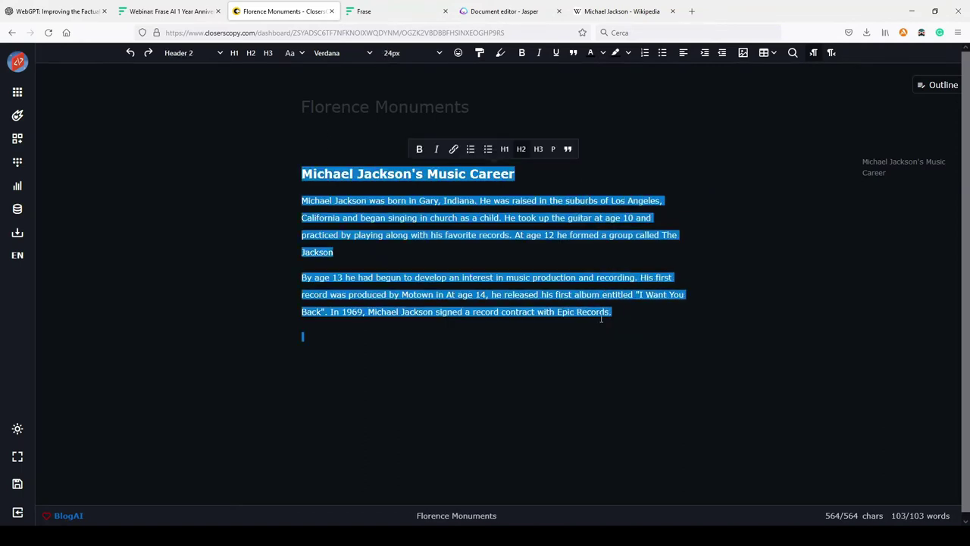
right_click(577, 296)
left_click(597, 306)
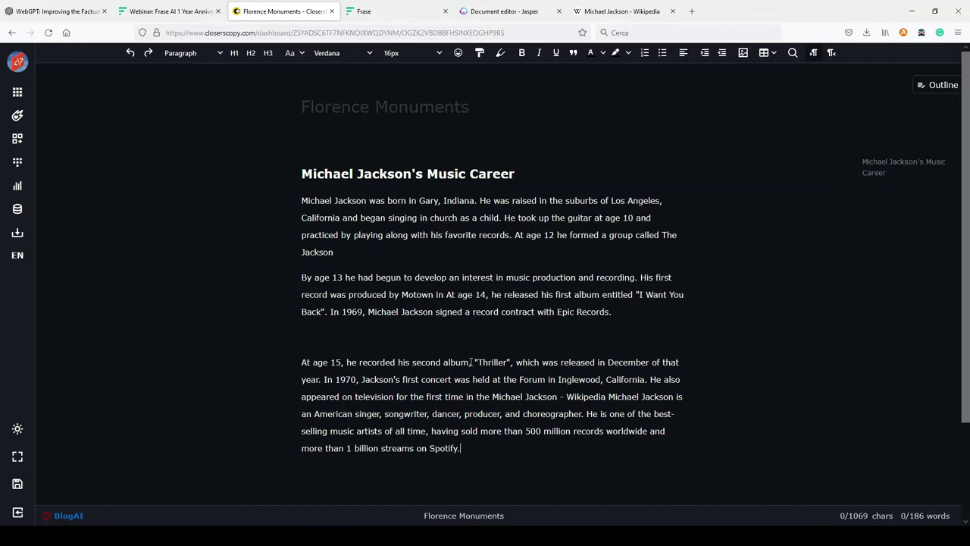
Remove the blank line above the new paragraph about "Thriller" and open the Longform writer's brief.
left_click_drag(482, 362, 518, 360)
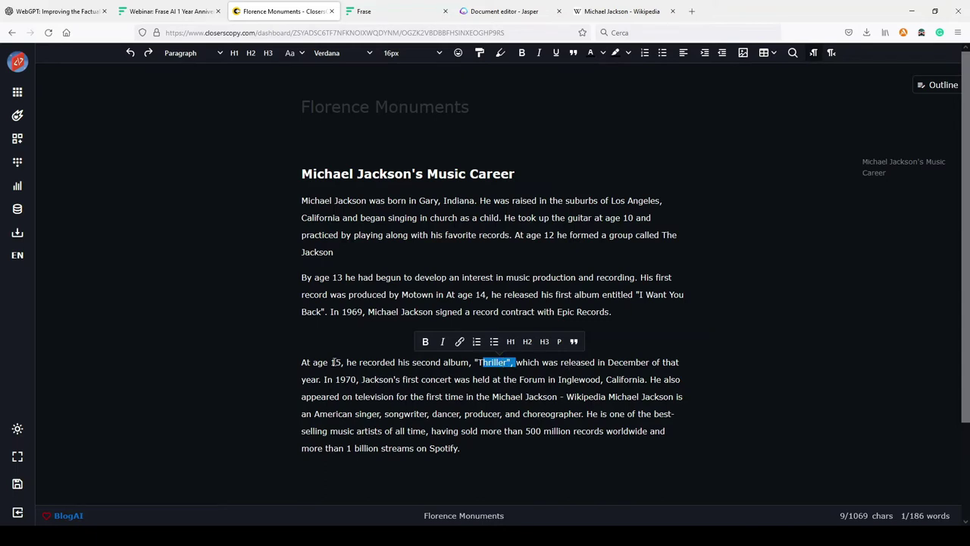
left_click(569, 396)
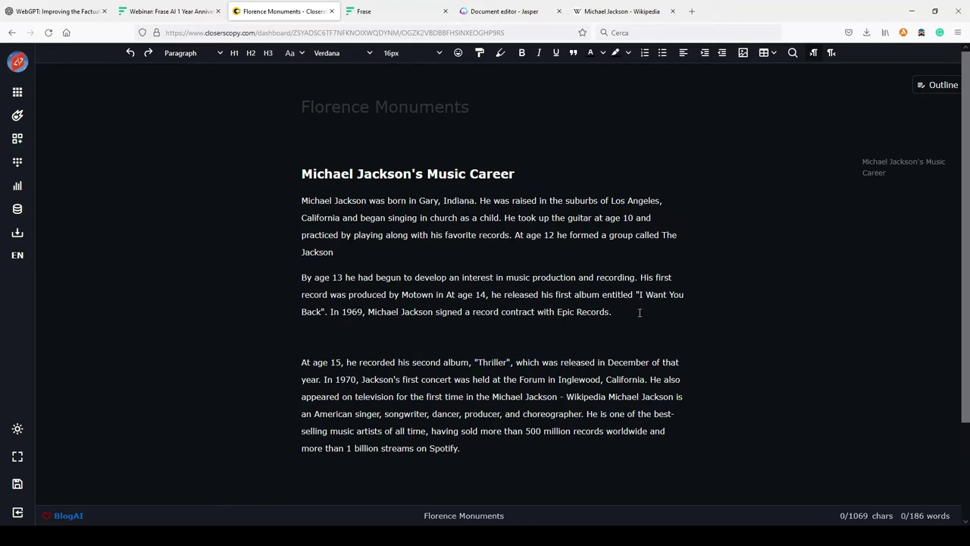
key("Delete")
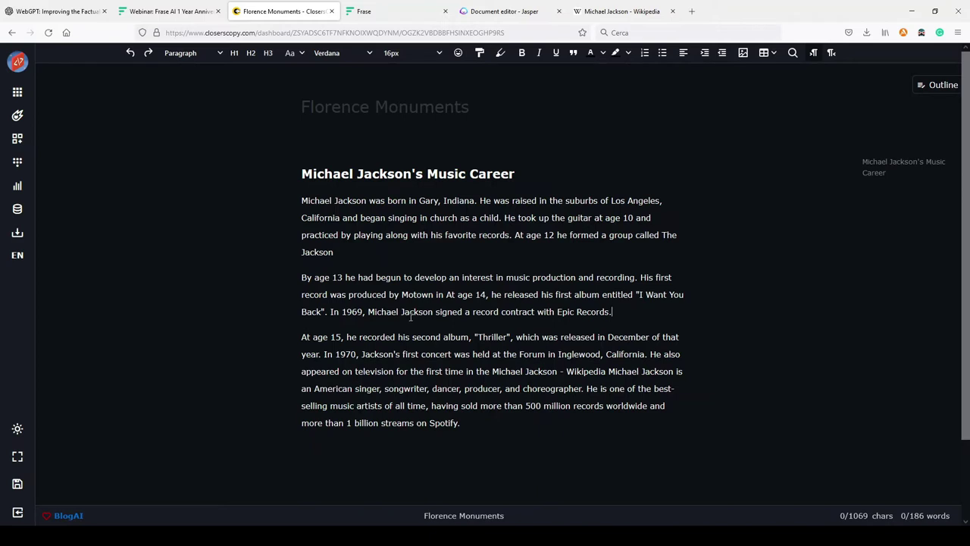
left_click(18, 115)
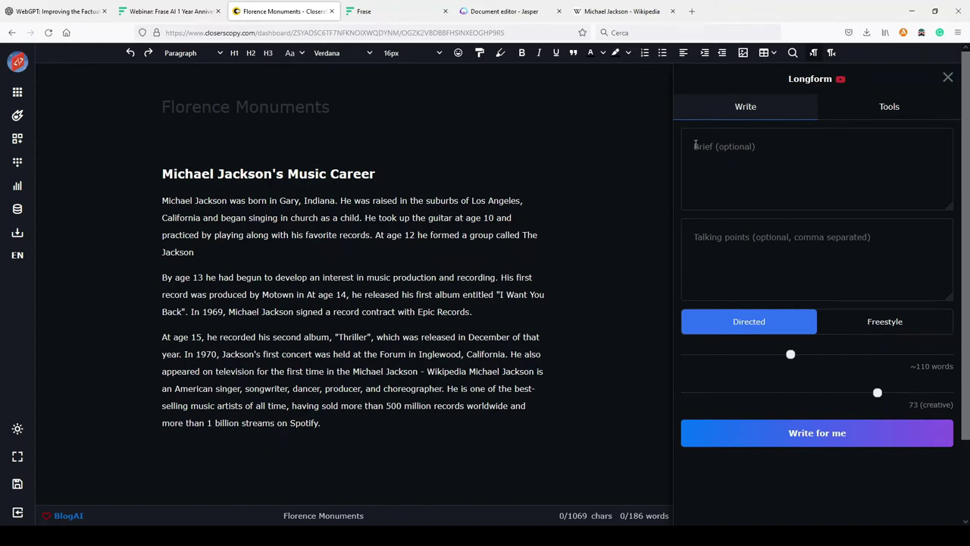
left_click(732, 145)
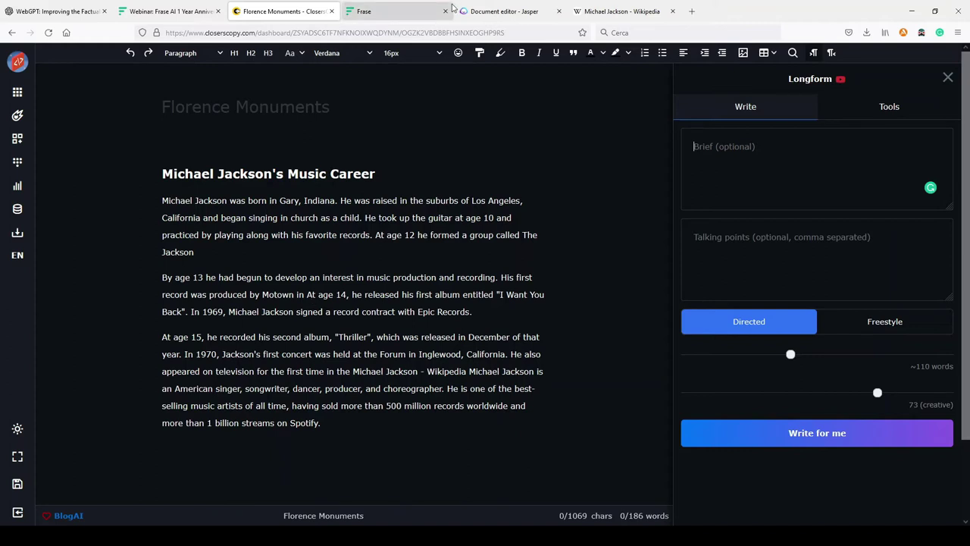
Switch to Frase and look through the SERP overview of competing pages for "michael jackson music career".
left_click(421, 11)
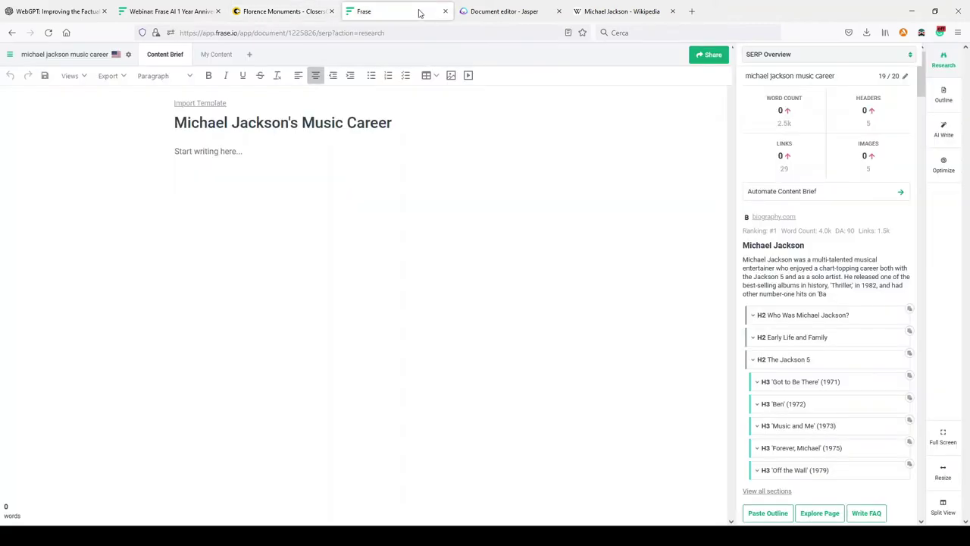
left_click(194, 154)
scroll(864, 277, "down", 5)
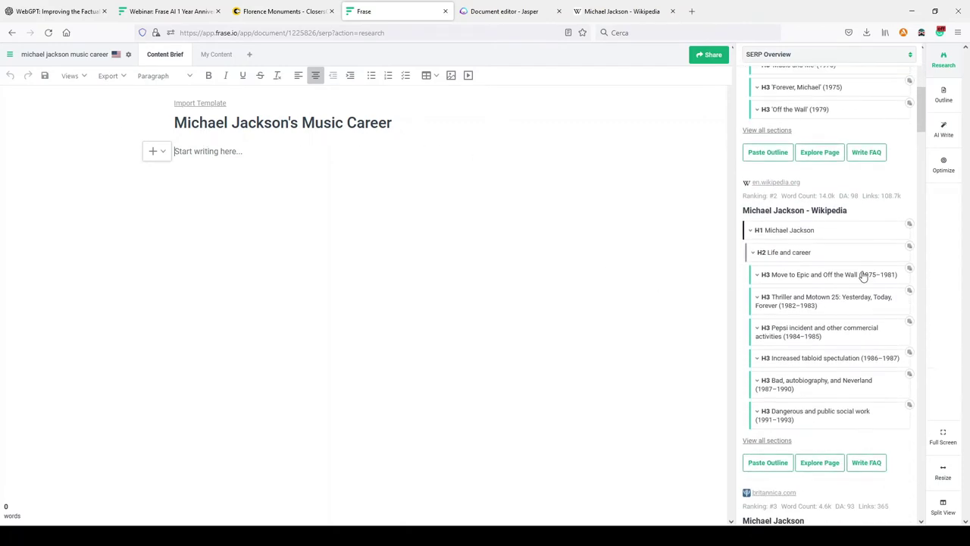
scroll(864, 278, "down", 5)
left_click_drag(922, 137, 923, 87)
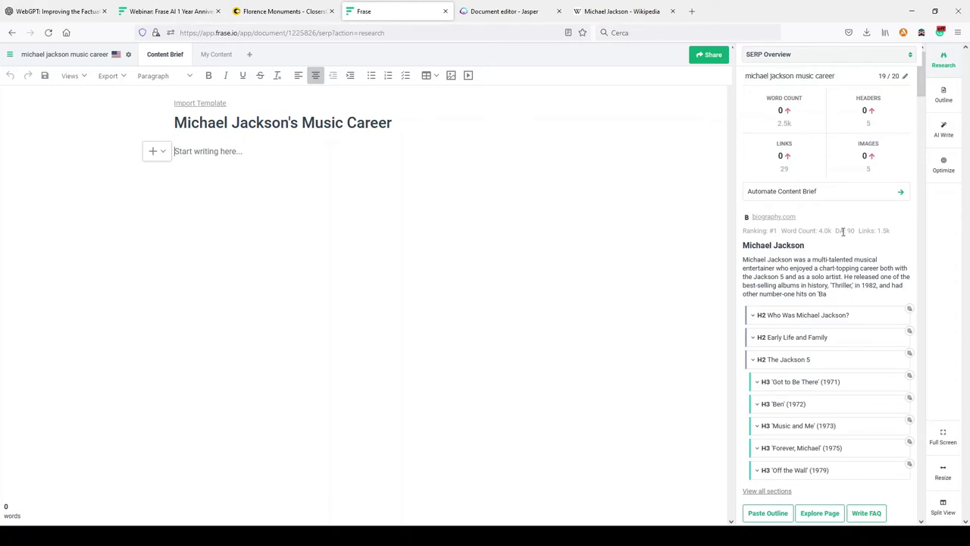
Read the "Who Was Michael Jackson?" and "Early Life and Family" sections of the biography.com result.
scroll(831, 249, "down", 2)
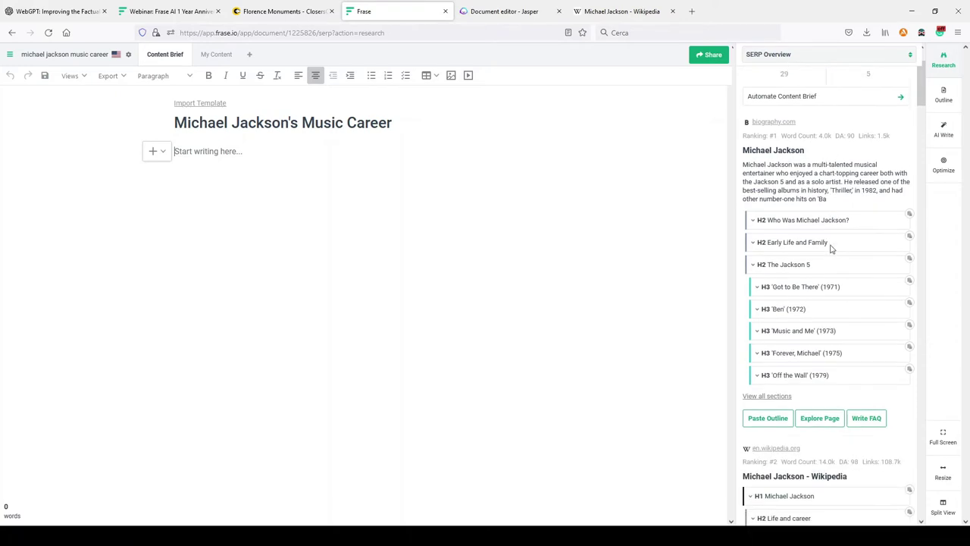
left_click(752, 213)
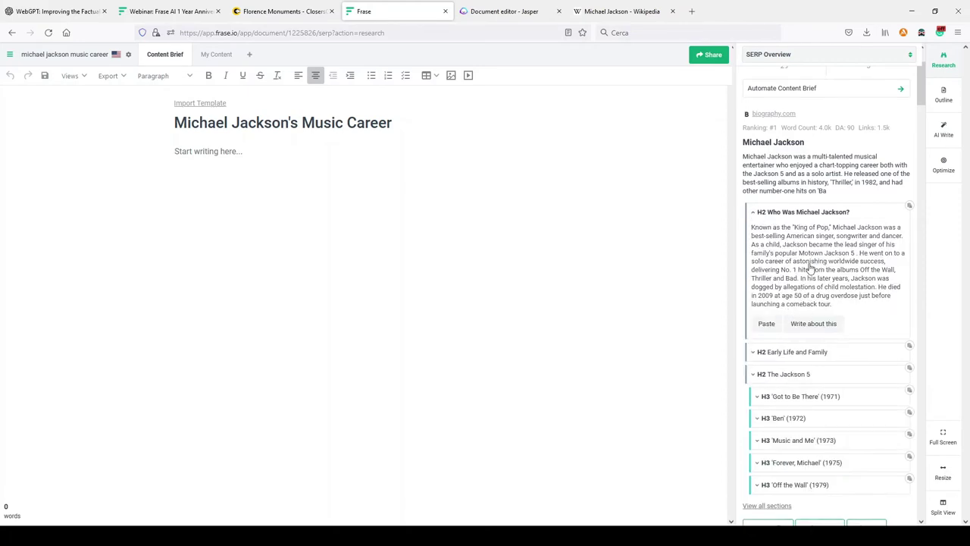
left_click(753, 213)
left_click(752, 234)
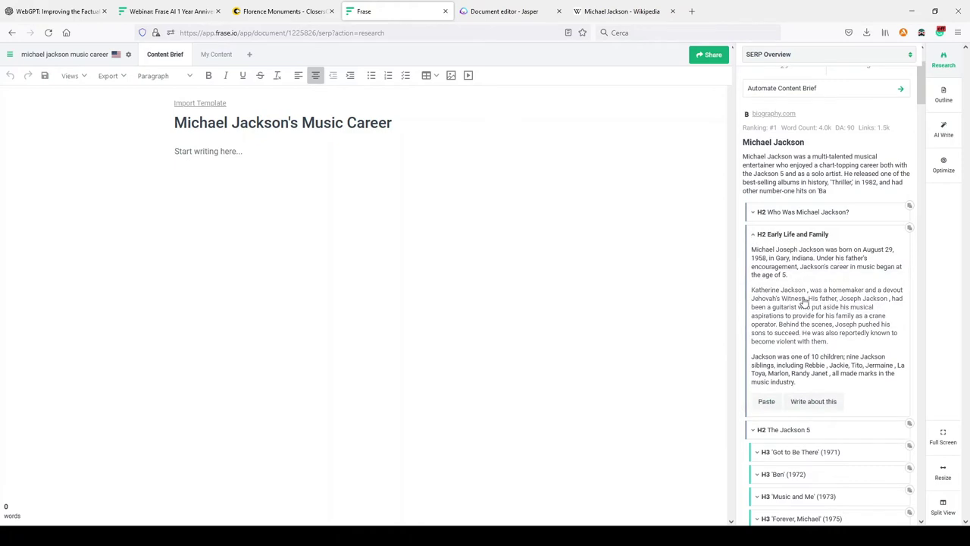
left_click(753, 236)
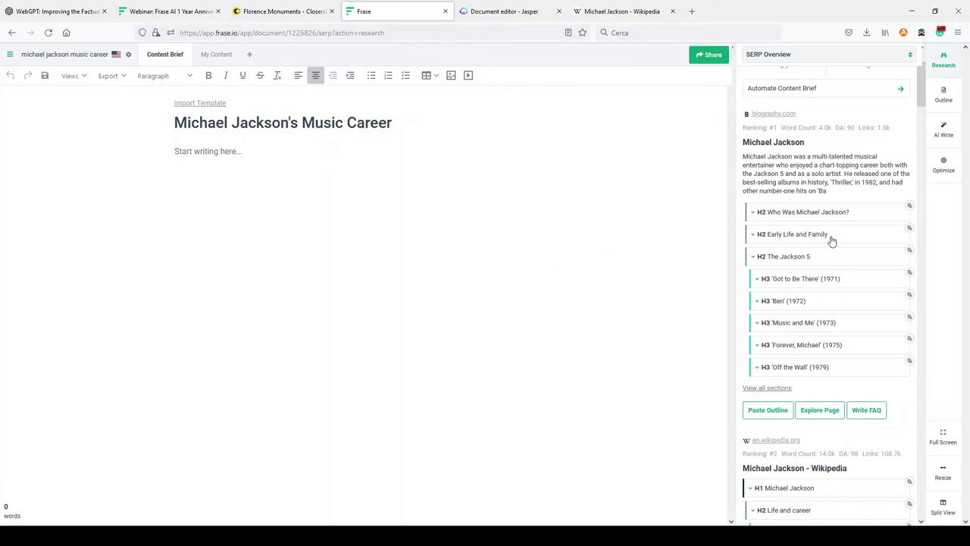
Examine the Wikipedia result's "Move to Epic and Off the Wall", "Life and career" and "Michael Jackson" sections.
scroll(824, 305, "down", 3)
scroll(825, 305, "down", 2)
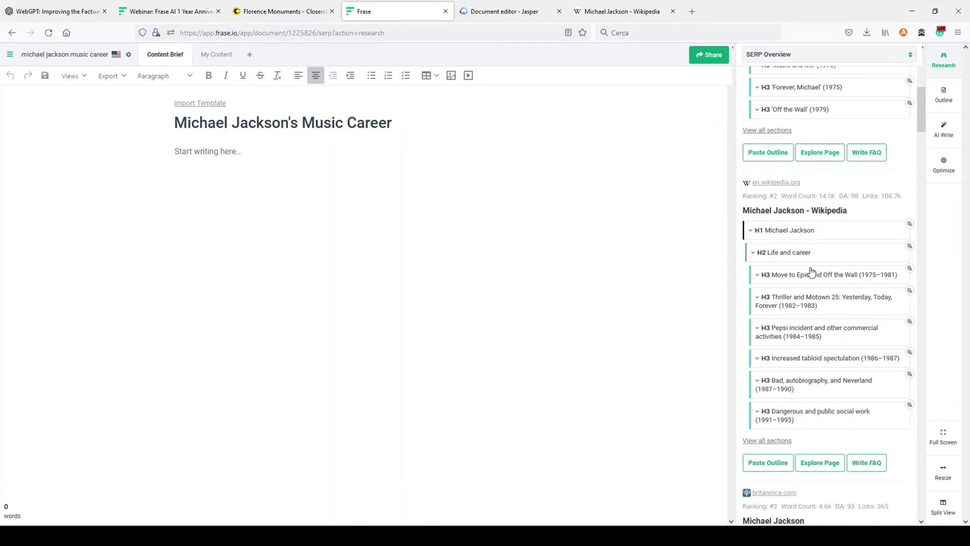
left_click(757, 276)
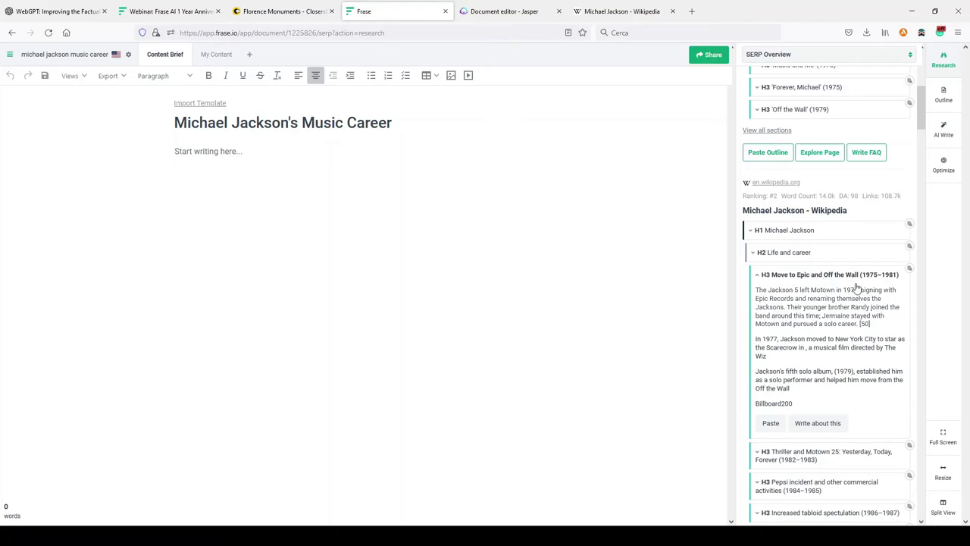
left_click(752, 252)
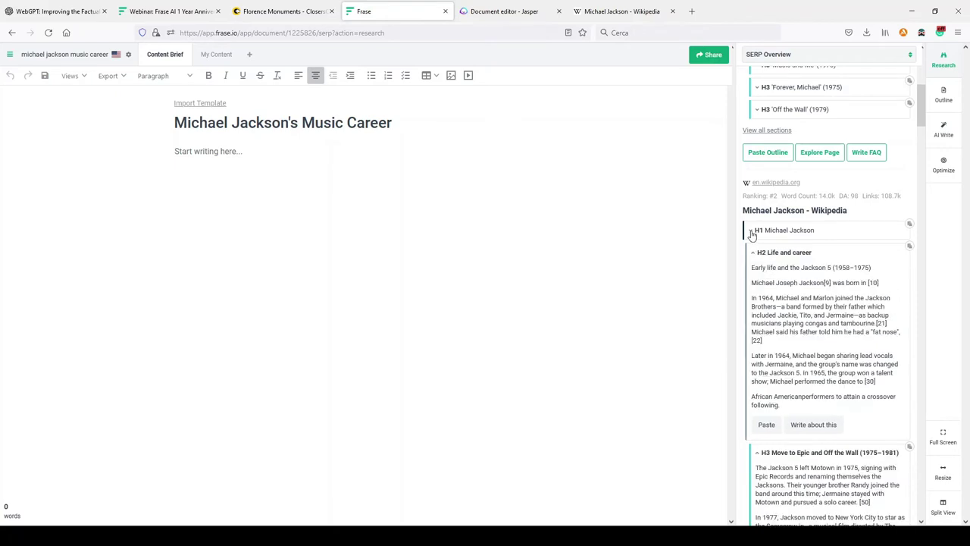
left_click(750, 231)
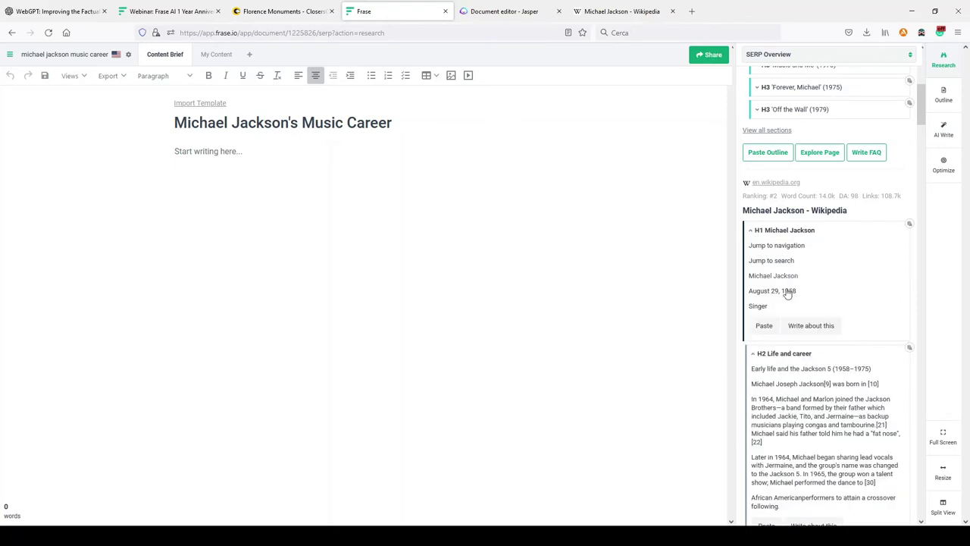
left_click(751, 230)
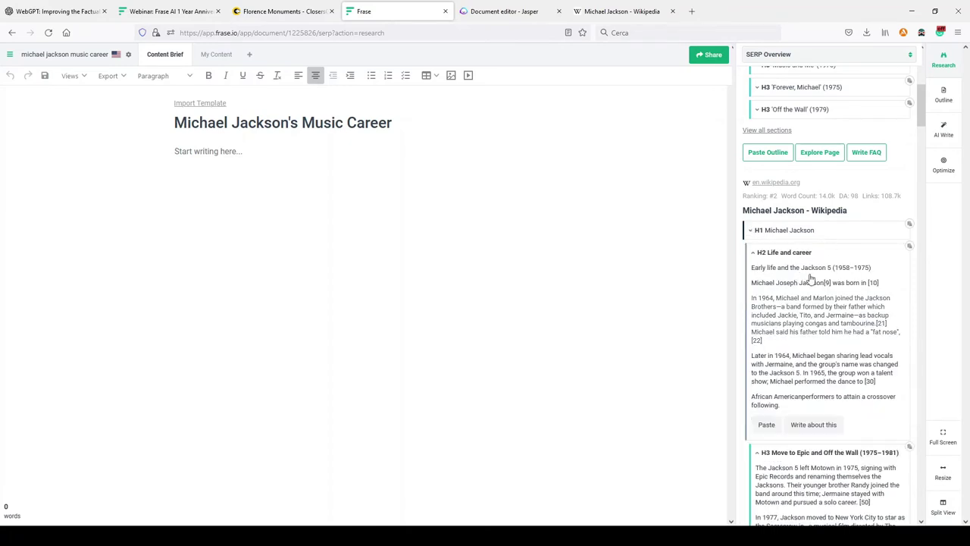
Generate text in the document body from the Wikipedia result's "Life and career" section.
left_click(231, 155)
left_click(814, 426)
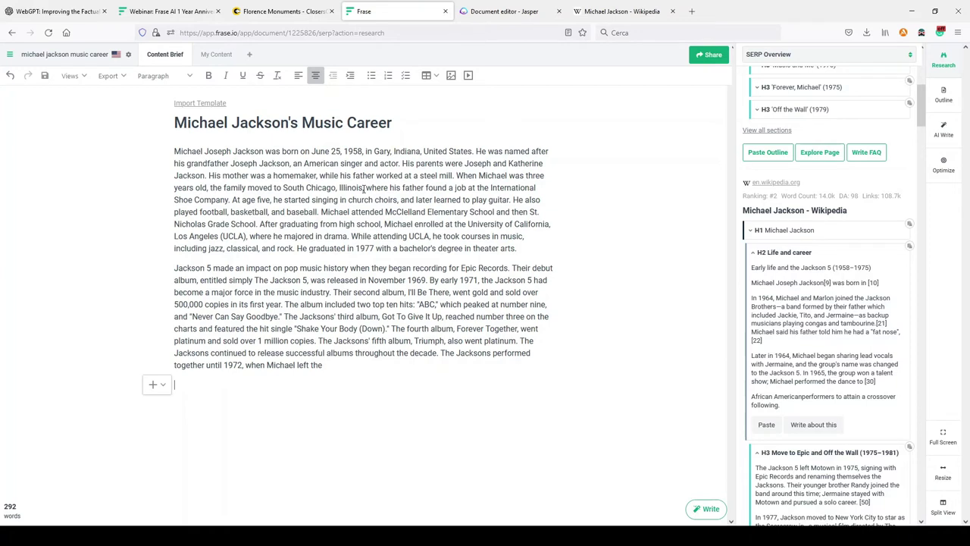
Review the generated claims about Chicago, Illinois, the sports played, Epic Records, and the third album through to the end of the text.
left_click_drag(364, 188, 306, 188)
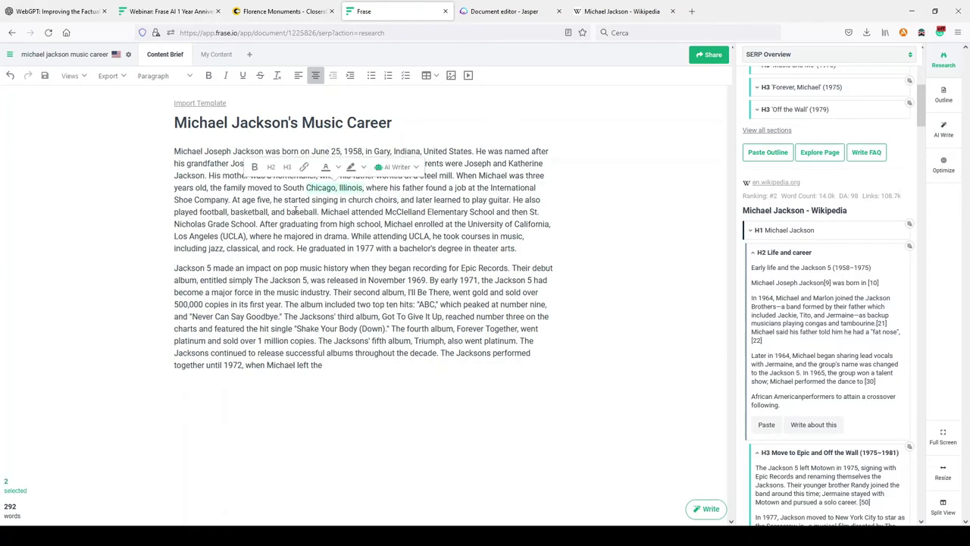
left_click(313, 201)
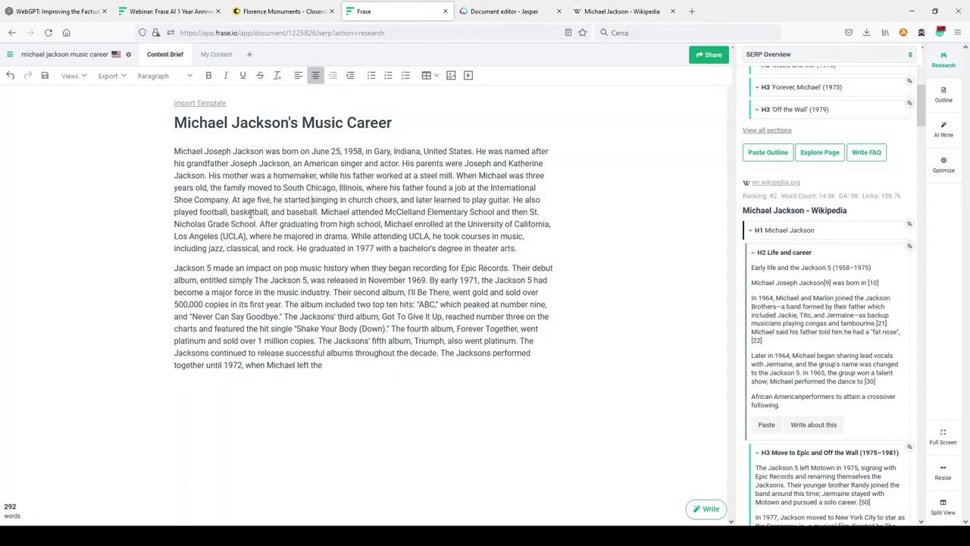
left_click_drag(256, 212, 307, 213)
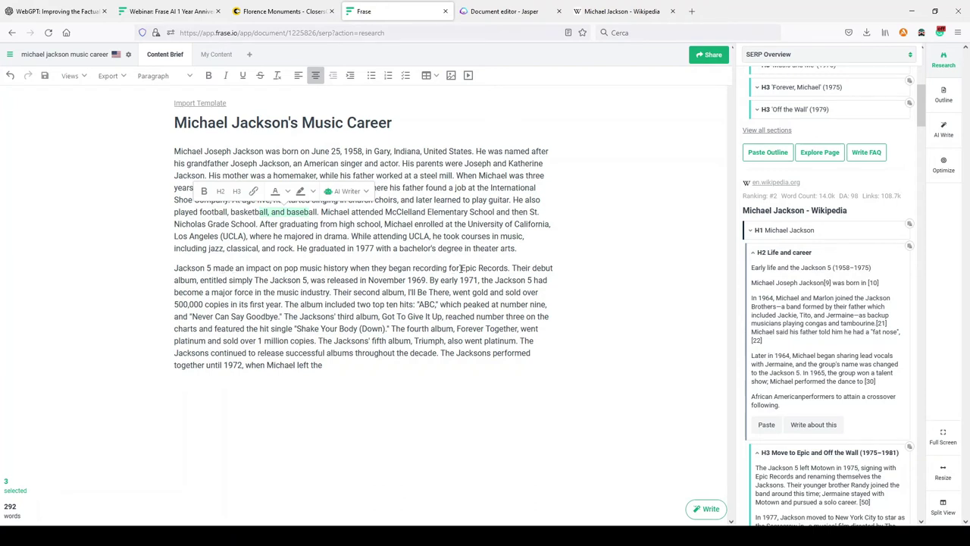
left_click_drag(461, 269, 505, 274)
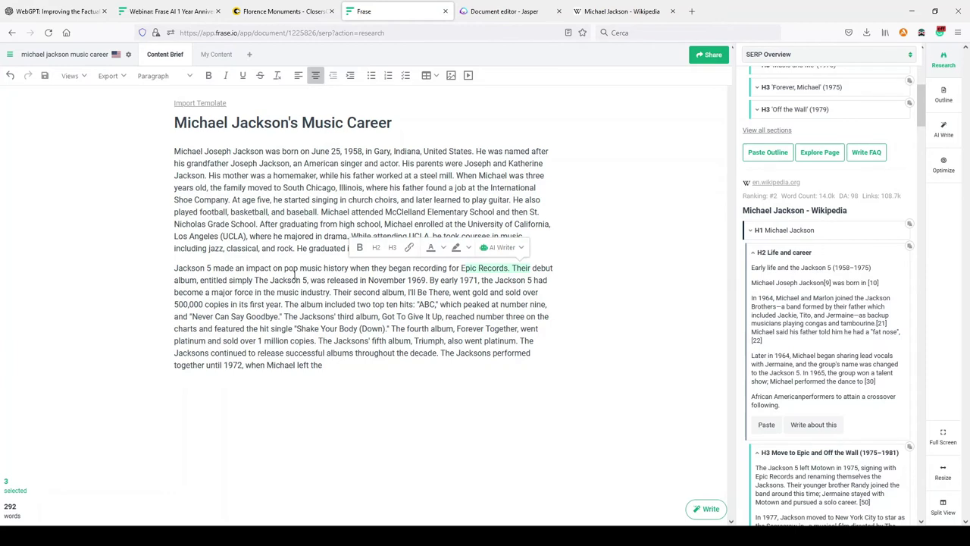
left_click(577, 342)
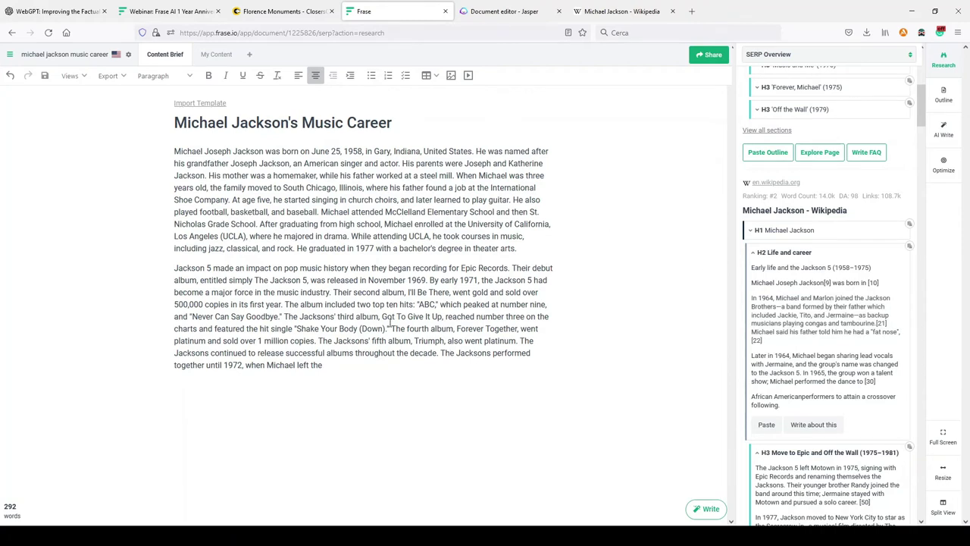
left_click_drag(325, 366, 300, 316)
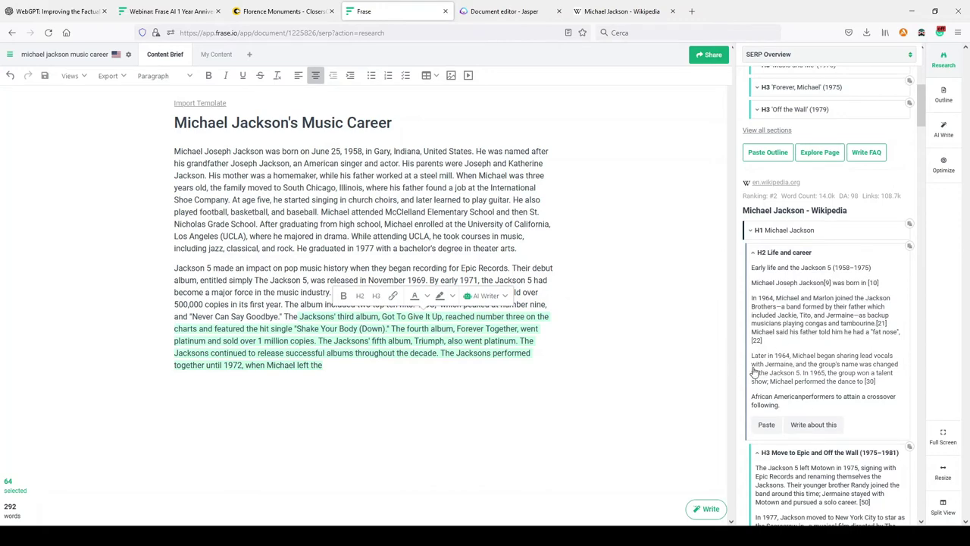
Switch to ClosersCopy and run an SEO search for "michael jackson's music career" with United States and English.
left_click(274, 11)
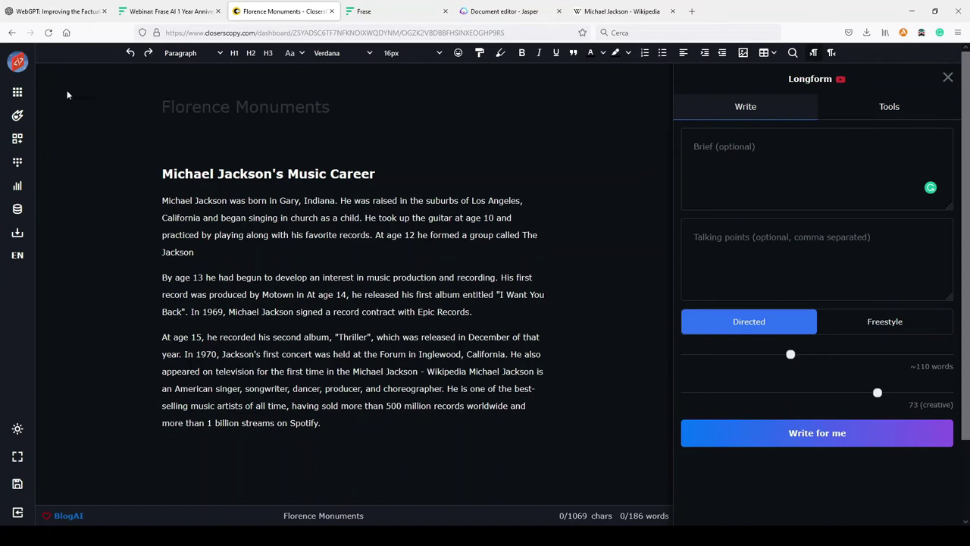
left_click(18, 92)
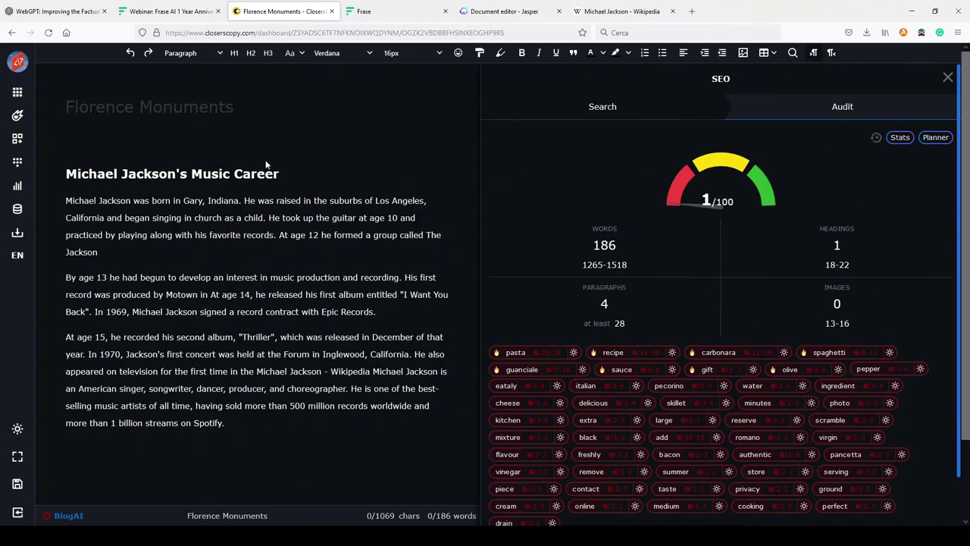
left_click(604, 109)
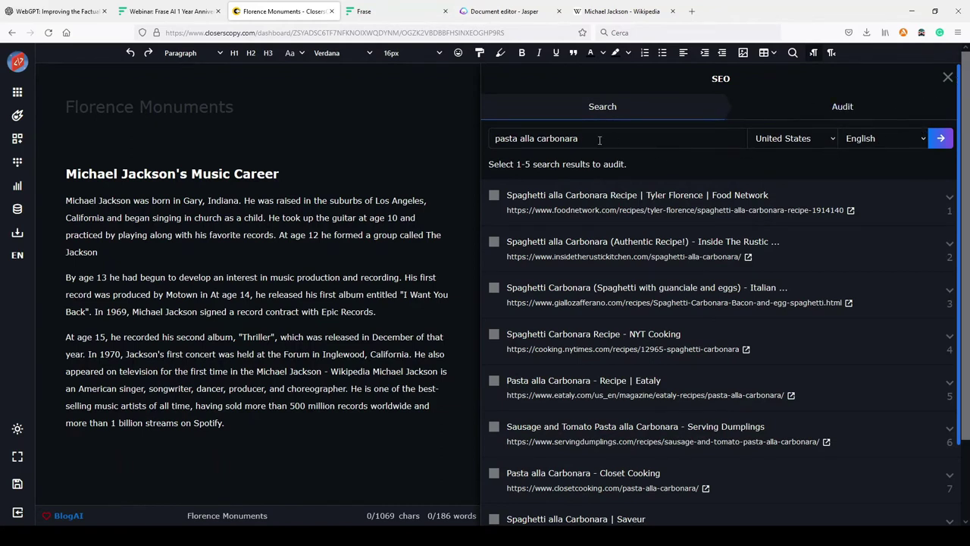
left_click_drag(598, 138, 503, 148)
key("BackSpace")
type("michae")
type("l jac")
type("kson music ca")
type("'")
type("s")
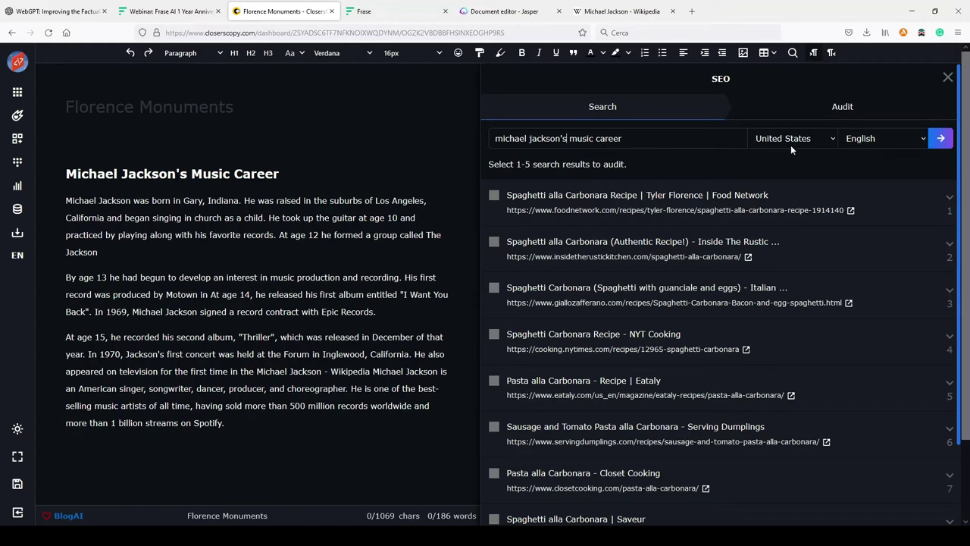
left_click(940, 138)
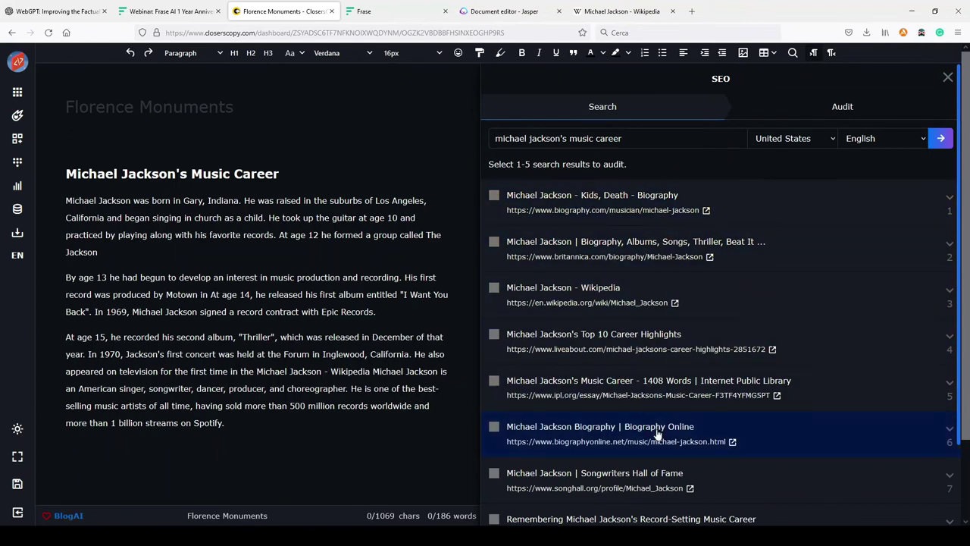
Replace the body text under the heading with text generated from the biography.com result's "Early Life and Family" section.
left_click(948, 197)
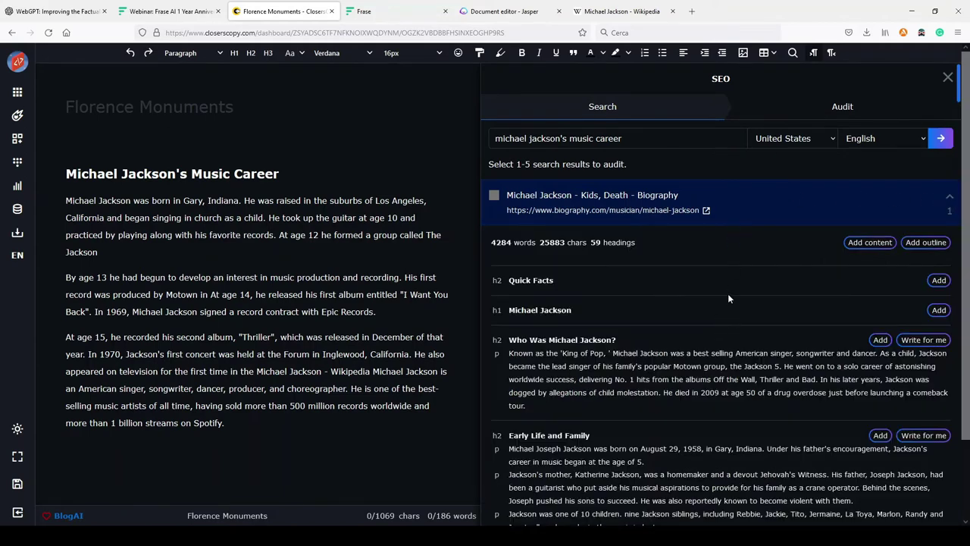
scroll(727, 297, "down", 5)
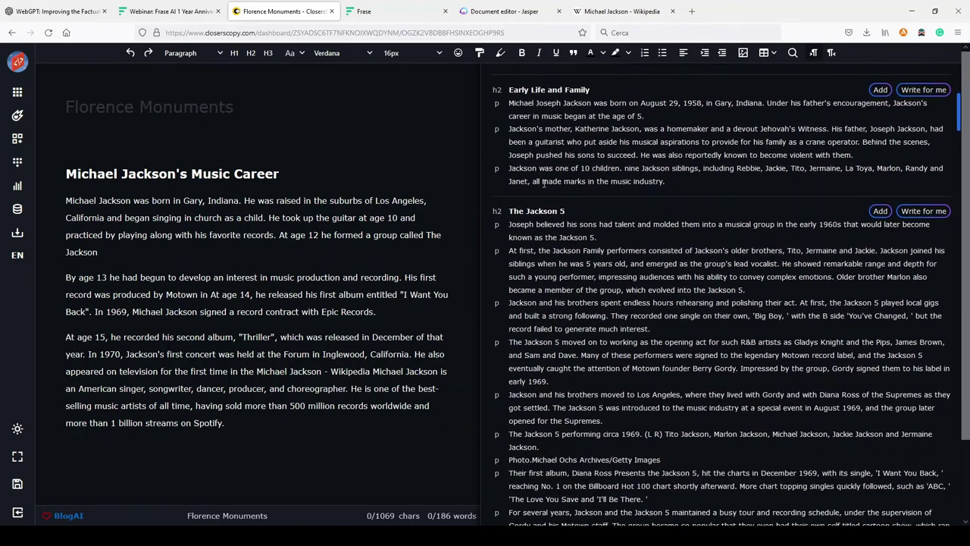
left_click_drag(237, 423, 48, 198)
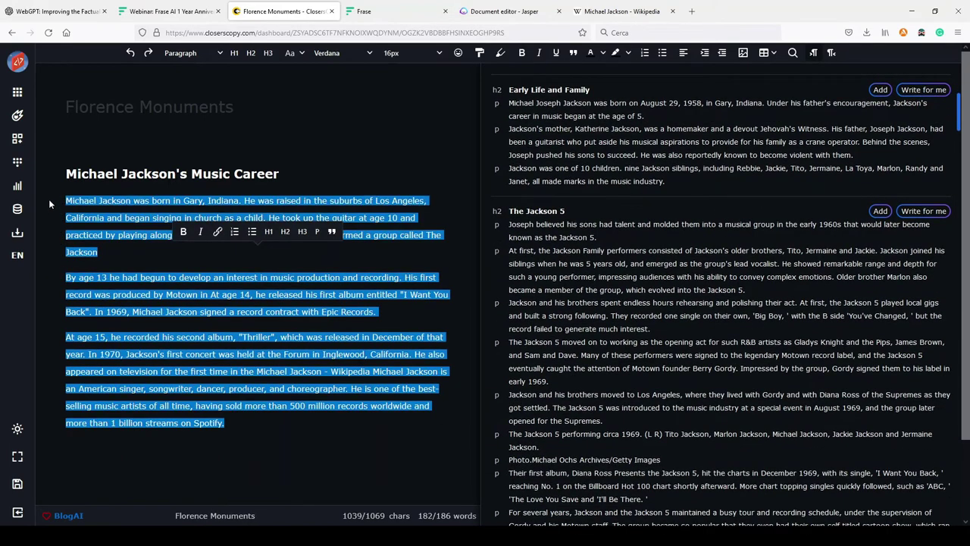
key("BackSpace")
scroll(771, 187, "up", 2)
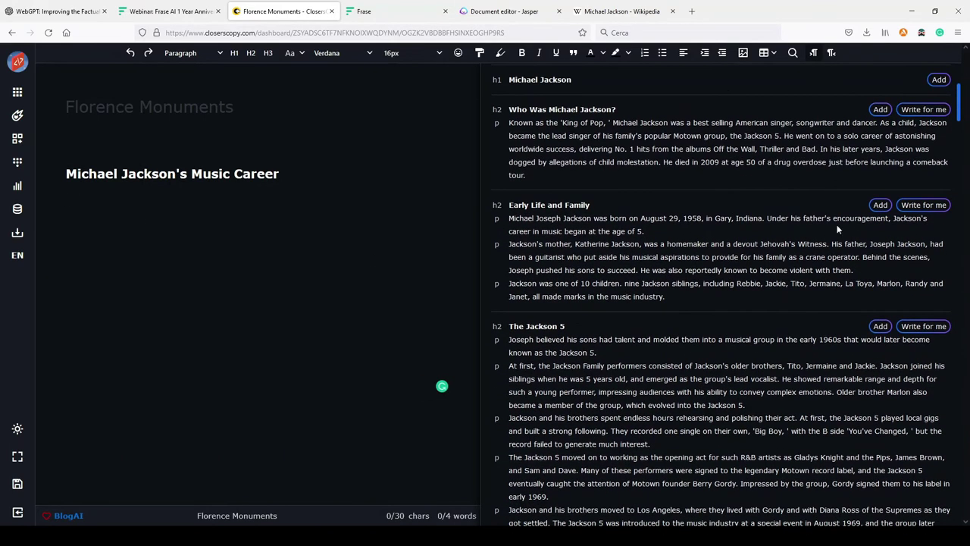
left_click(924, 206)
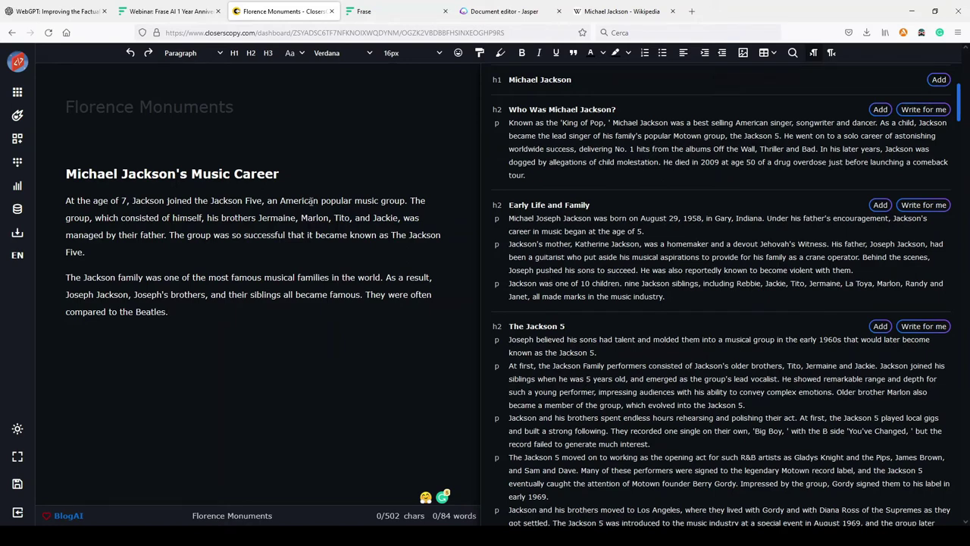
Switch to Frase and replace the body text under the heading with new text from the Freeform Editor AI Writer.
left_click(343, 7)
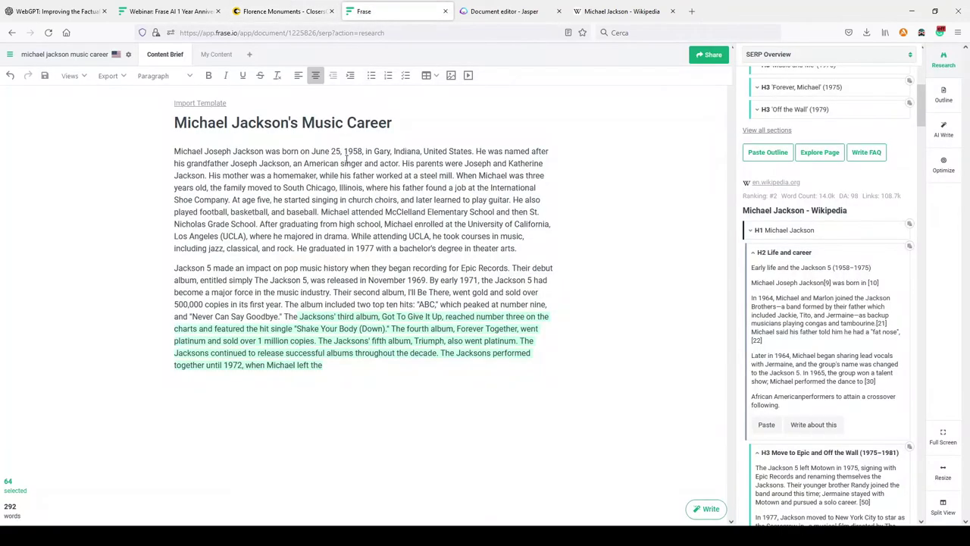
left_click_drag(336, 366, 174, 150)
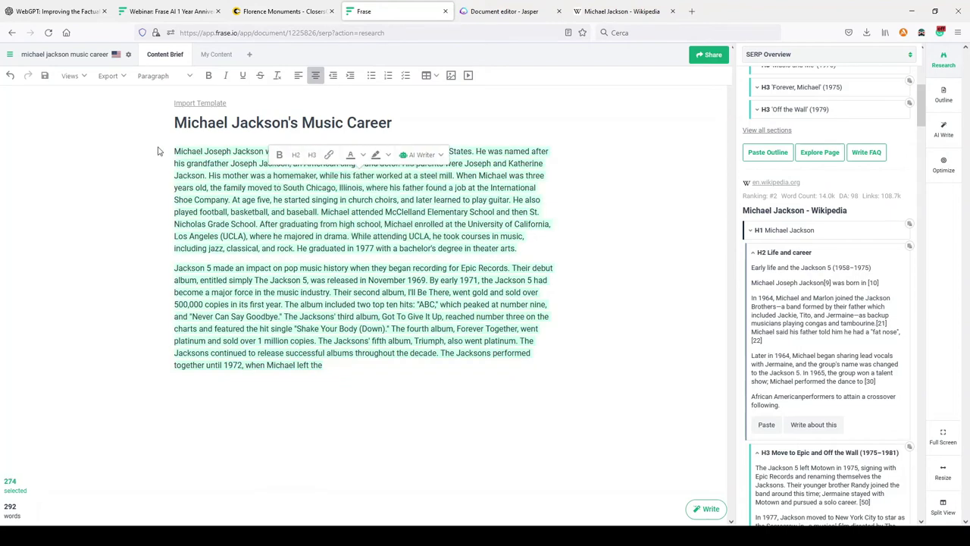
key("BackSpace")
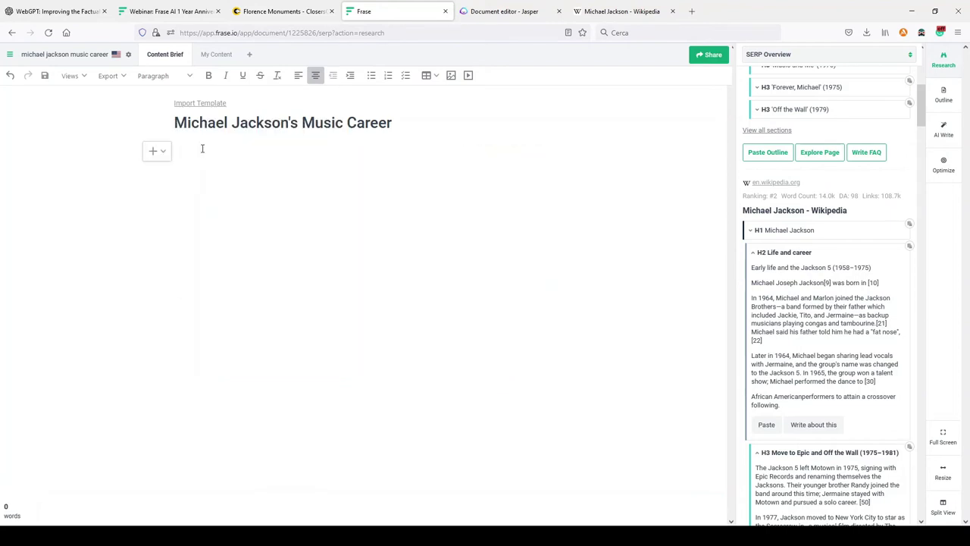
left_click(946, 170)
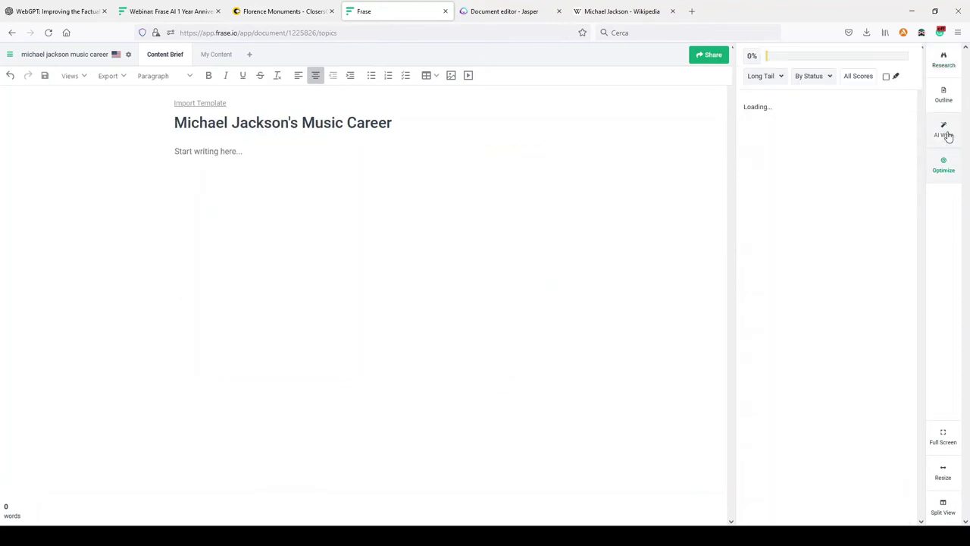
left_click(947, 135)
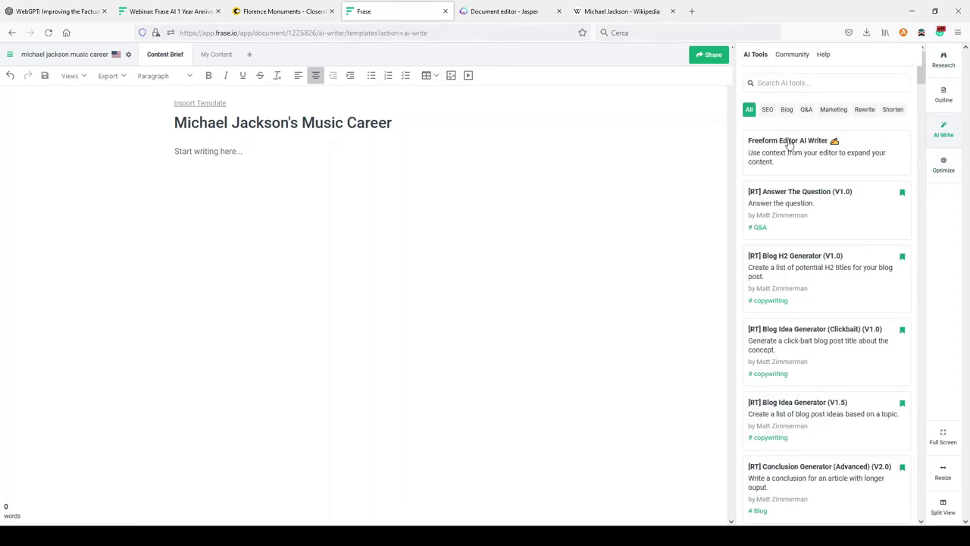
left_click(788, 148)
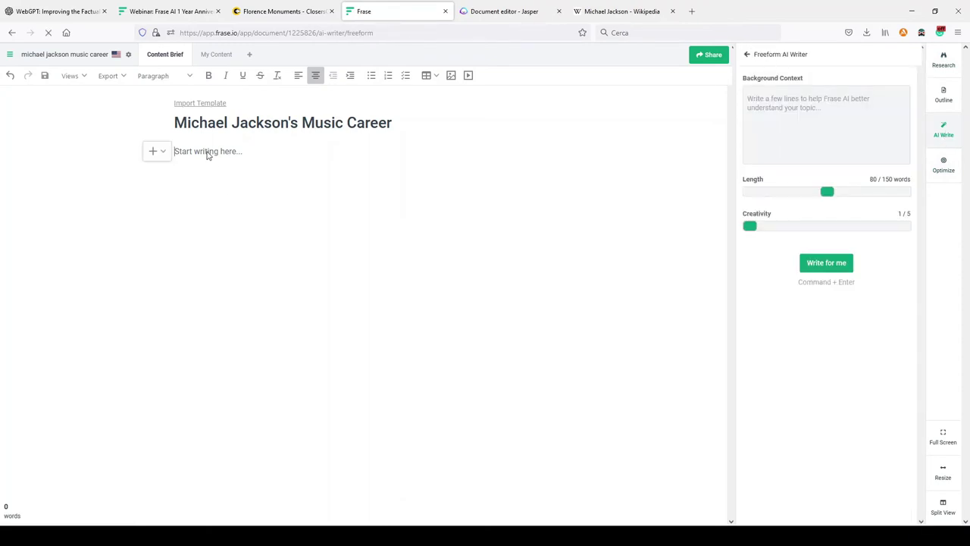
left_click(824, 263)
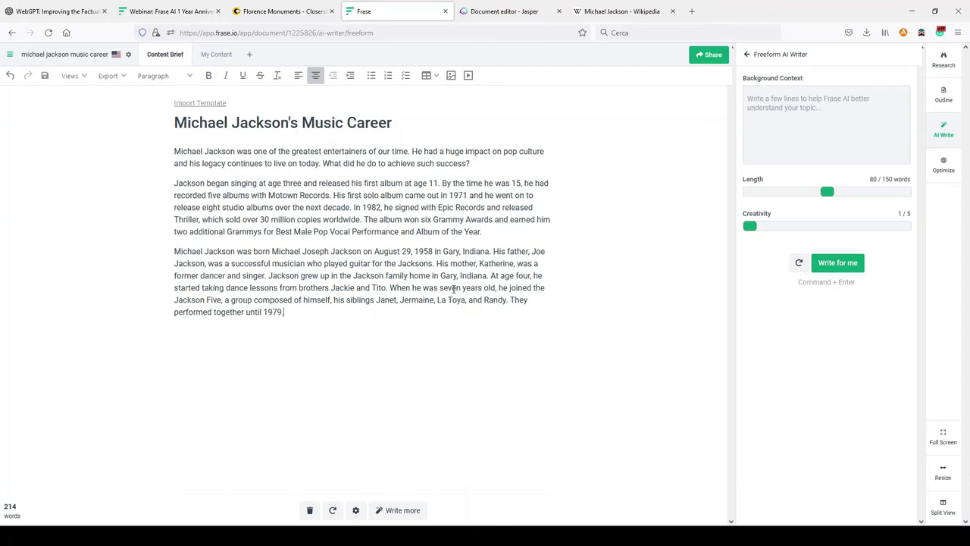
Switch to Jasper, set the output length to L and generate text below the "Michael Jackson's Music Career" heading.
left_click(504, 13)
left_click(409, 183)
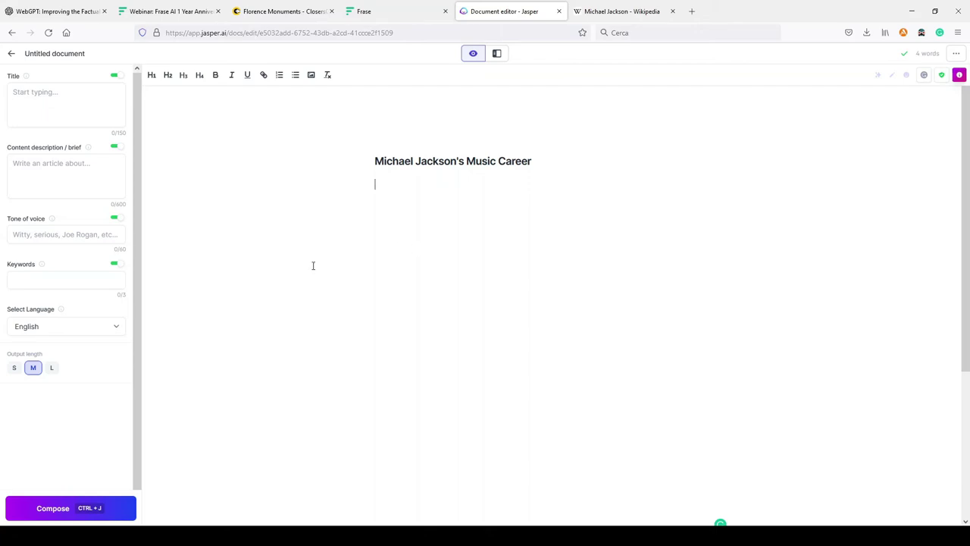
left_click(52, 368)
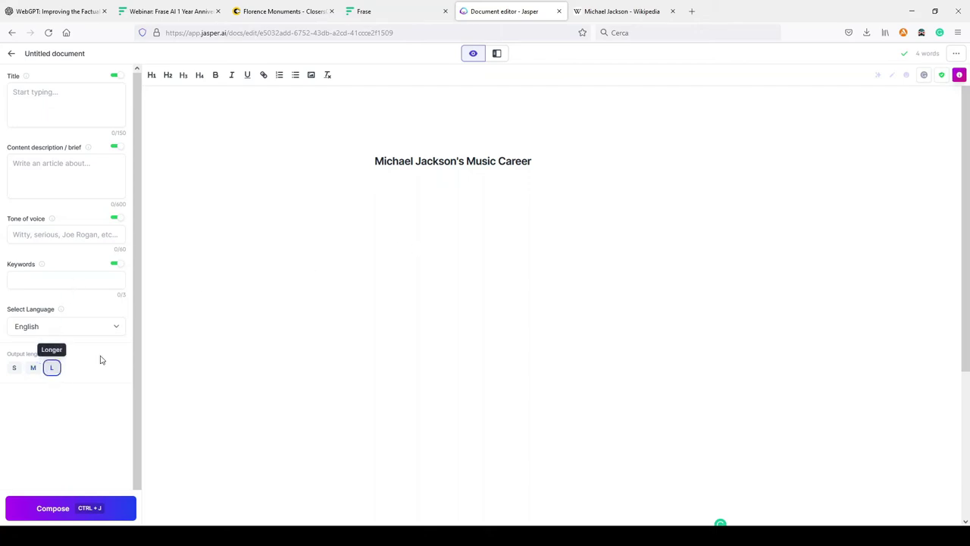
left_click(60, 509)
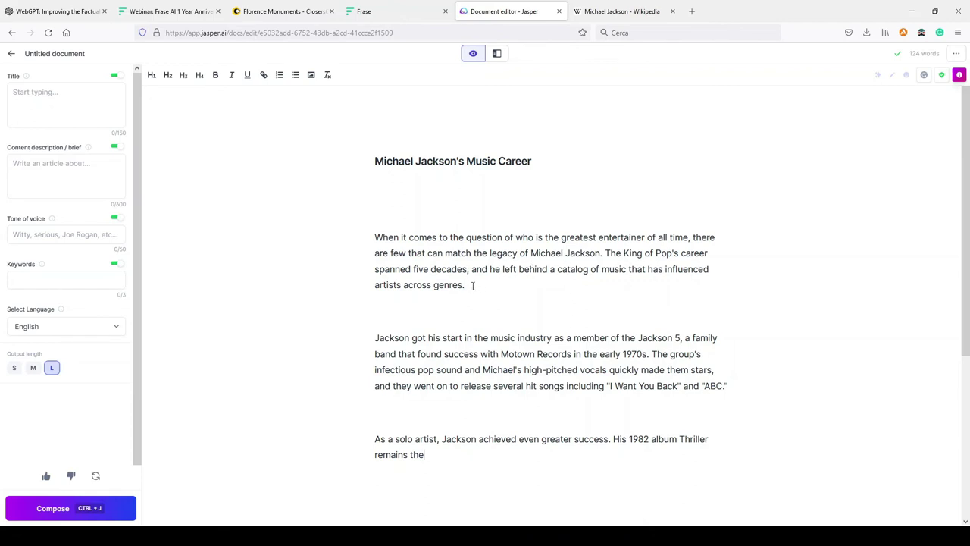
Remove the blank lines before the first and second generated paragraphs.
left_click_drag(472, 284, 369, 218)
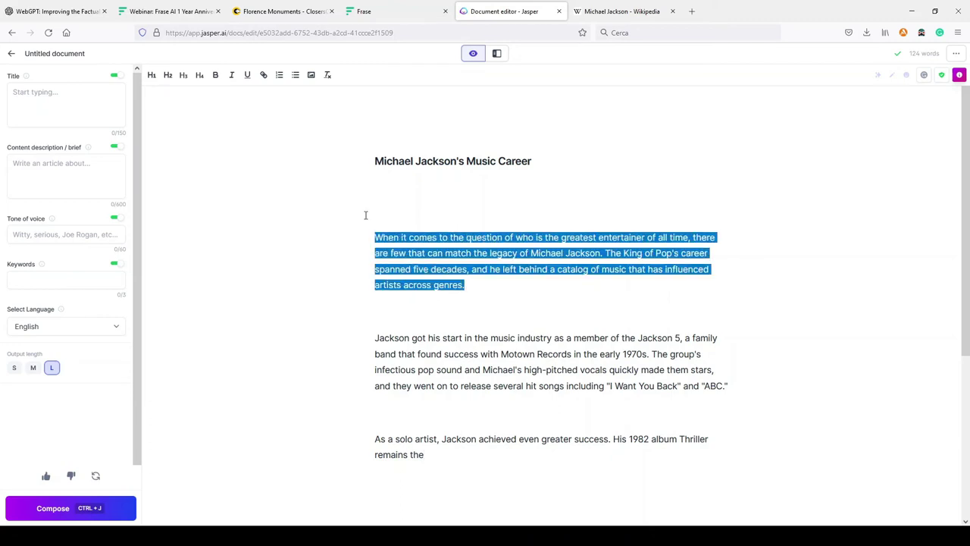
left_click(423, 194)
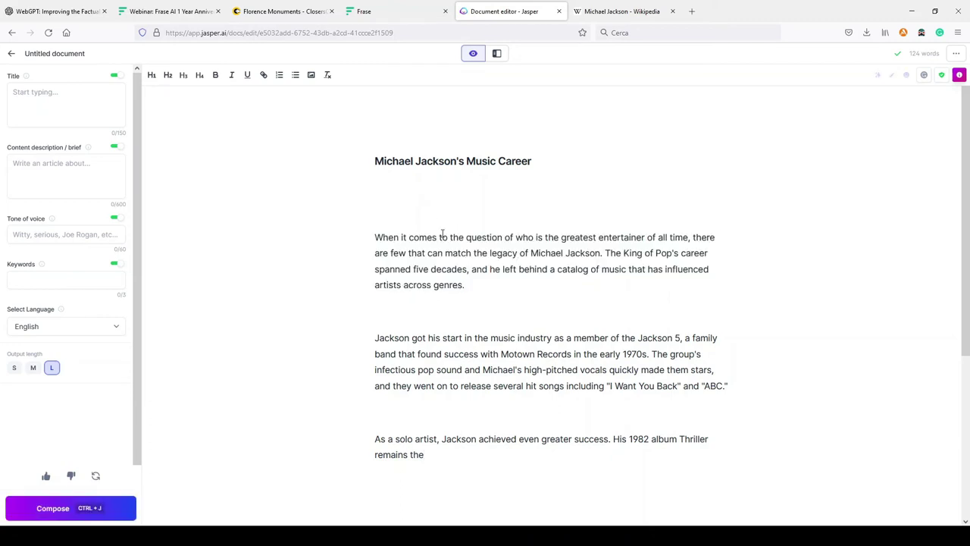
key("Delete")
key("Delete")
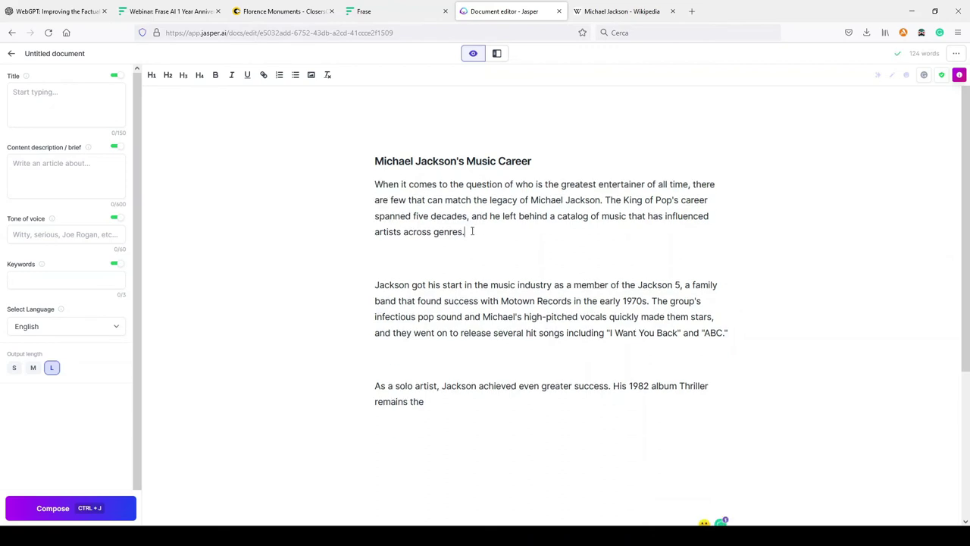
key("Delete")
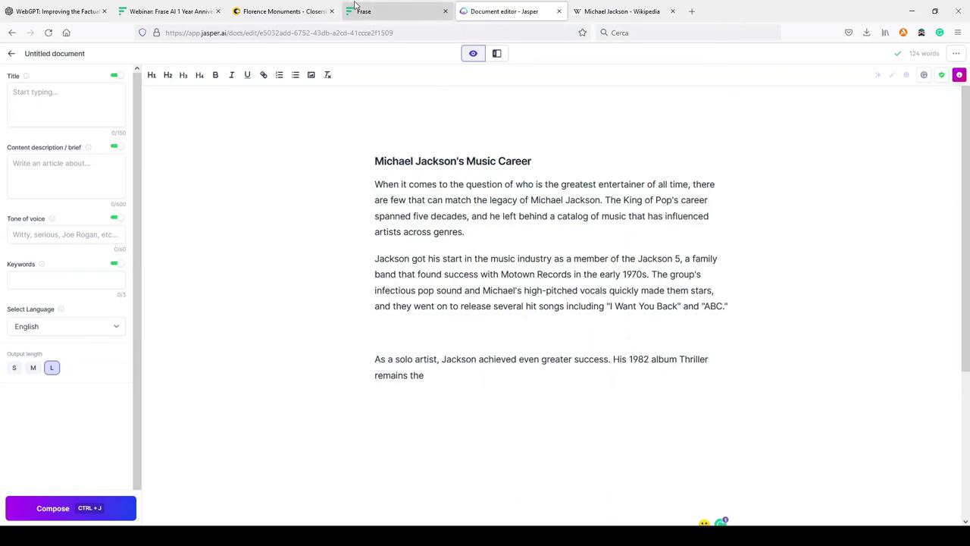
Compare the texts generated in Frase and ClosersCopy.
left_click(392, 11)
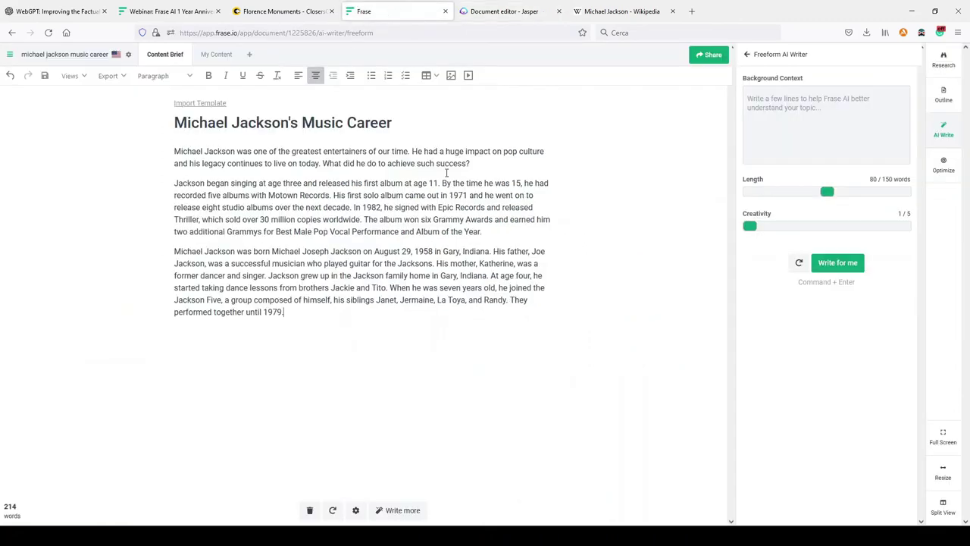
left_click(292, 11)
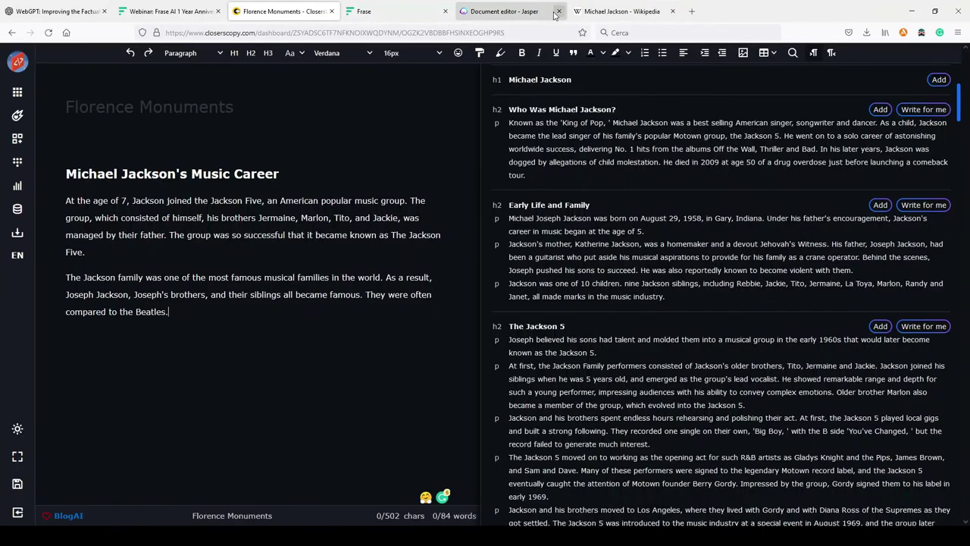
Switch back to Jasper and remove the blank line before the "As a solo artist" paragraph.
left_click(503, 12)
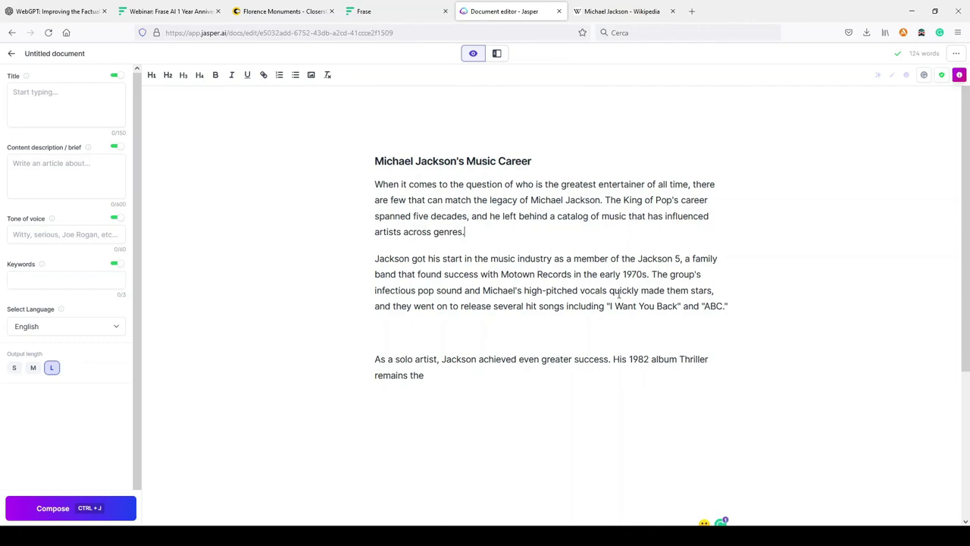
left_click(734, 303)
key("Delete")
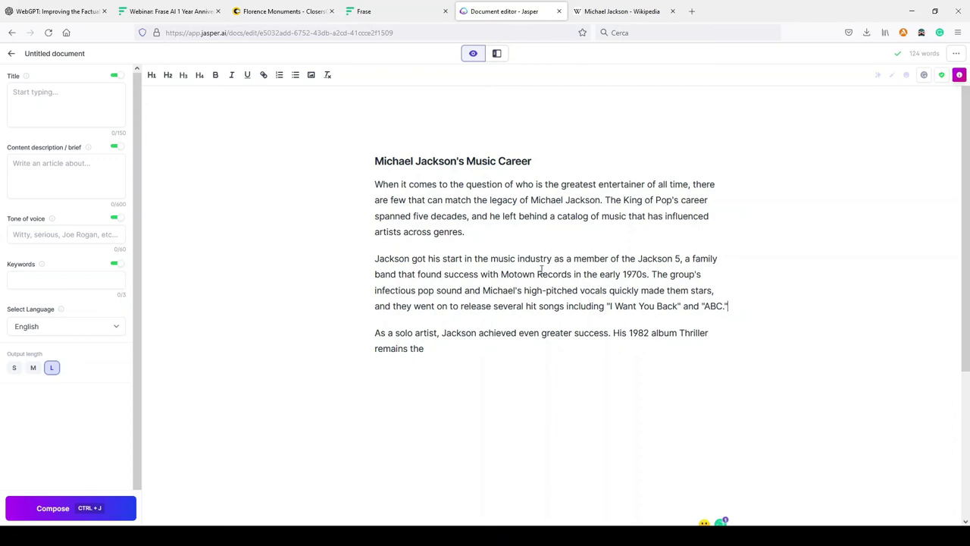
Check the "early 1970s" Motown claim against Wikipedia's "Early life and the Jackson 5" section and return to the passage in Jasper.
left_click_drag(649, 274, 622, 274)
left_click(613, 11)
scroll(308, 300, "up", 4)
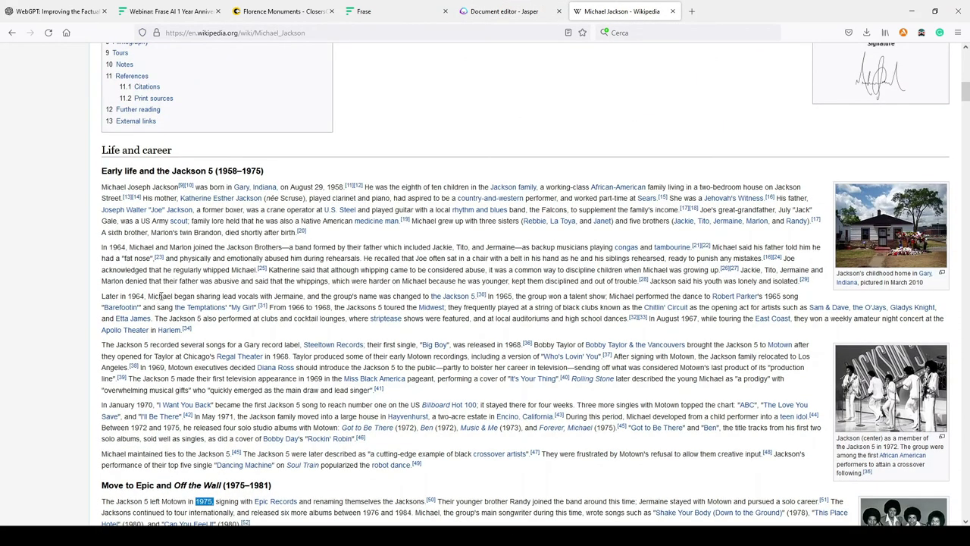
left_click_drag(145, 296, 127, 297)
left_click(515, 11)
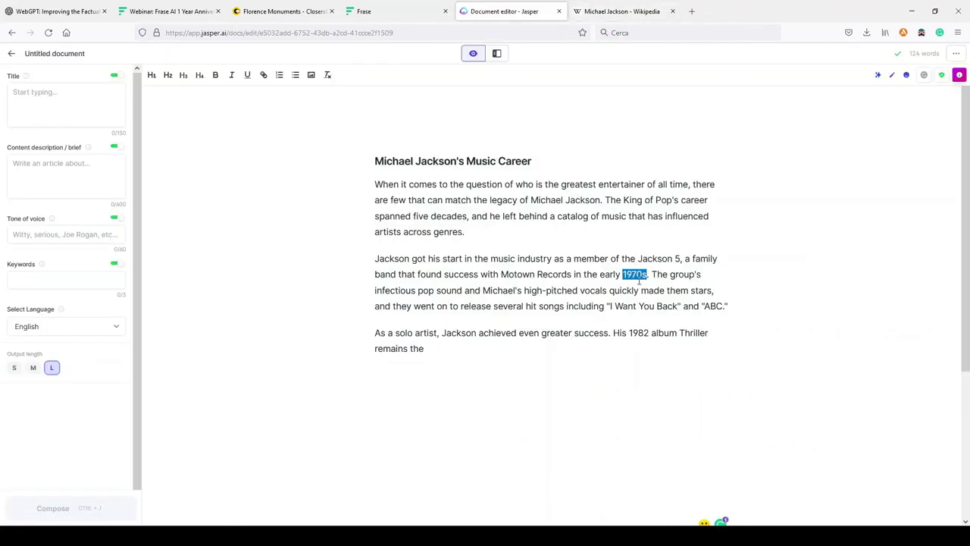
left_click_drag(583, 274, 648, 275)
left_click(611, 274)
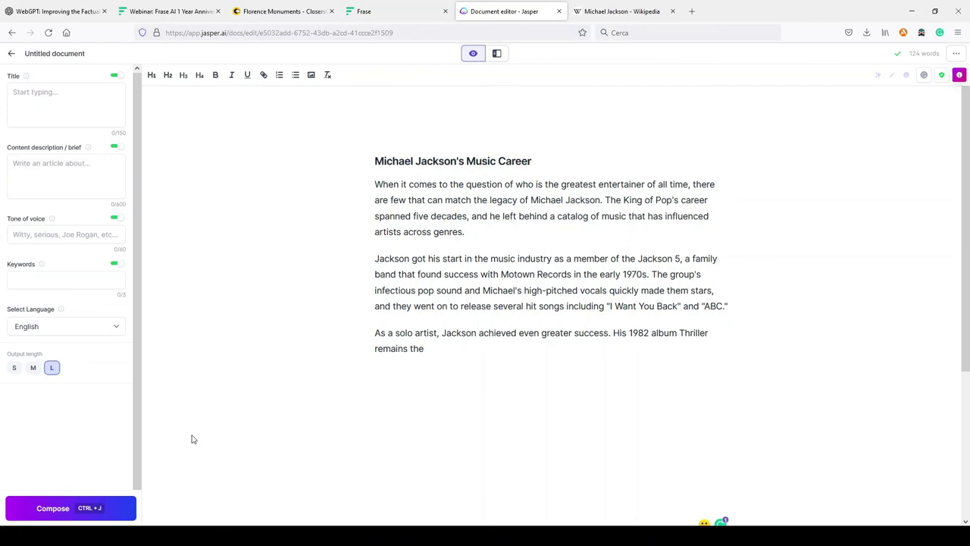
Generate a further long continuation from the unfinished sentence about the album Thriller and review it to the end.
left_click(49, 511)
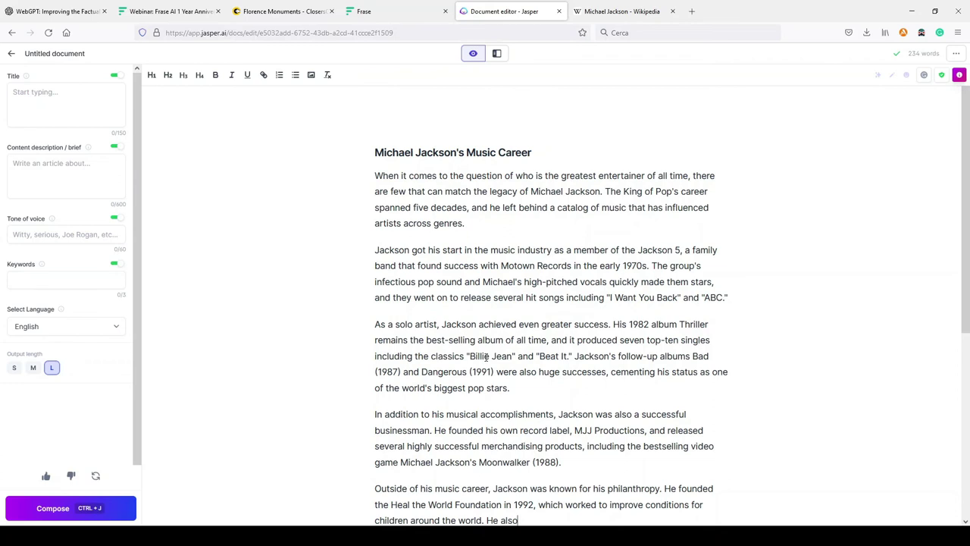
scroll(627, 354, "down", 3)
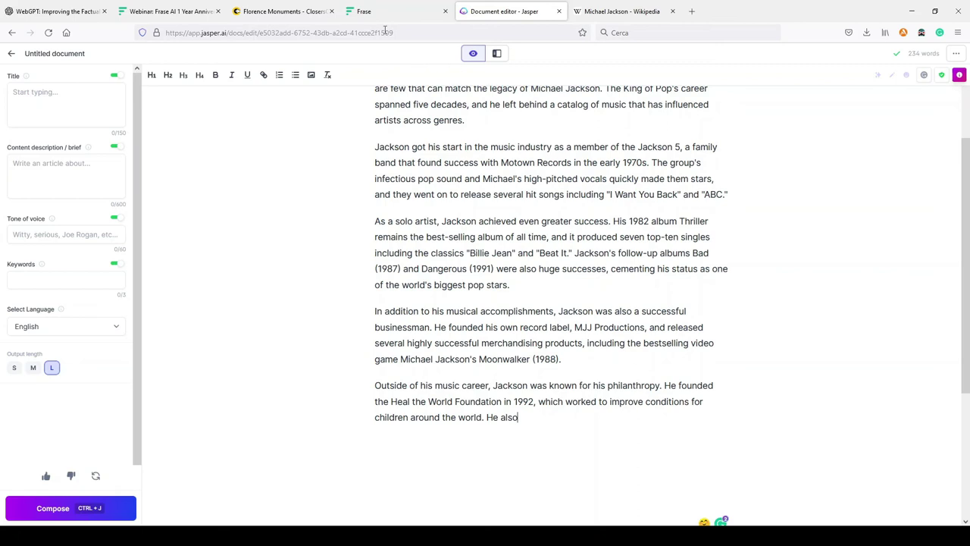
Switch to ClosersCopy, close the SEO search and open the Longform writer.
left_click(292, 18)
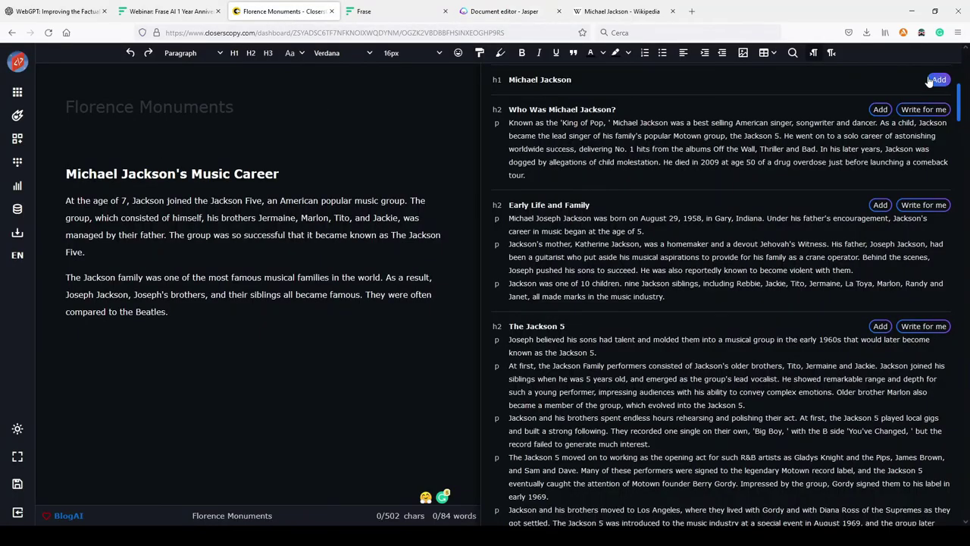
scroll(730, 168, "up", 3)
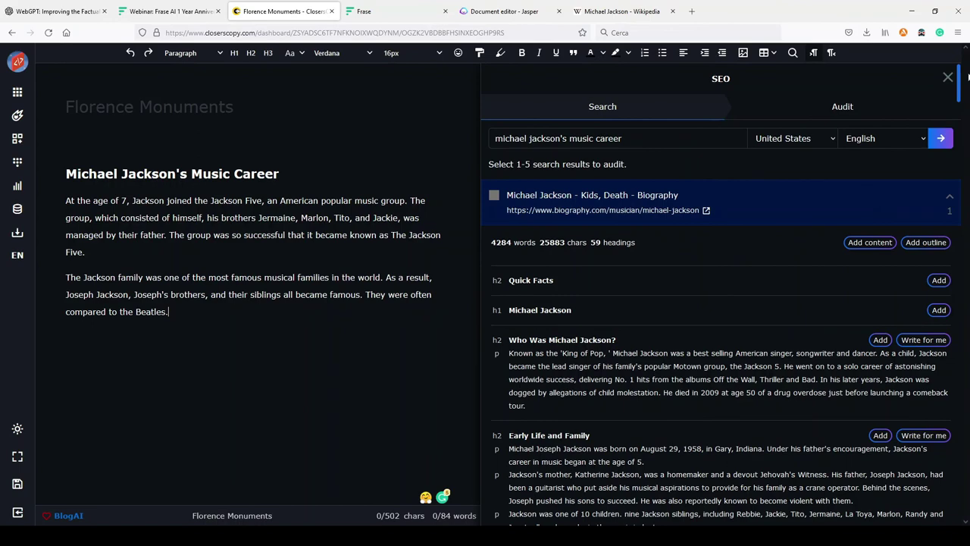
left_click(948, 78)
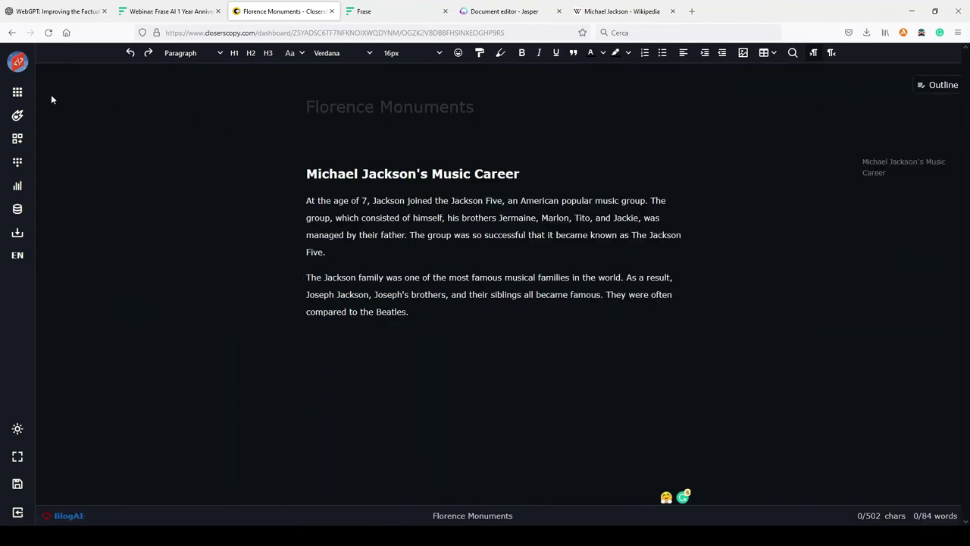
left_click(18, 115)
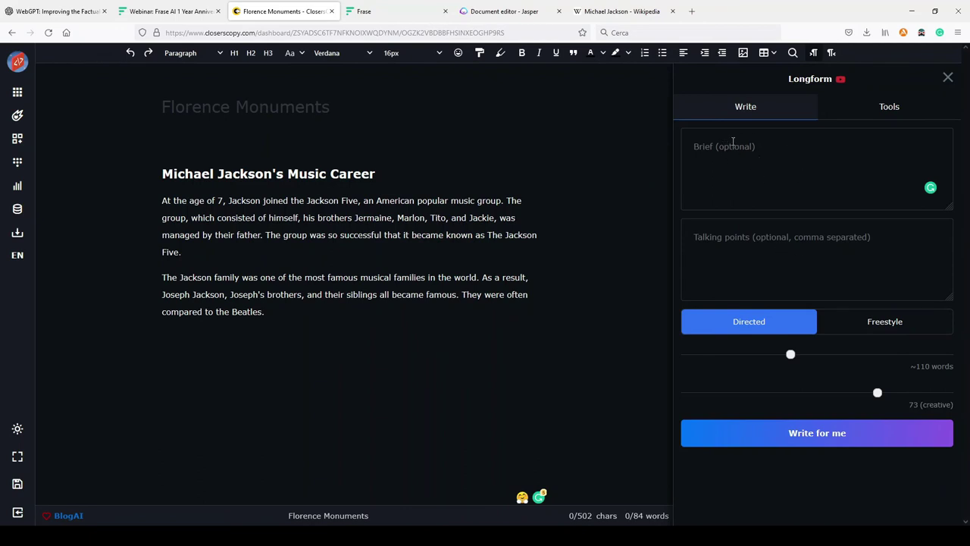
Compare the writing context and brief options in Frase's Freeform AI Writer and Jasper's document editor.
left_click(375, 11)
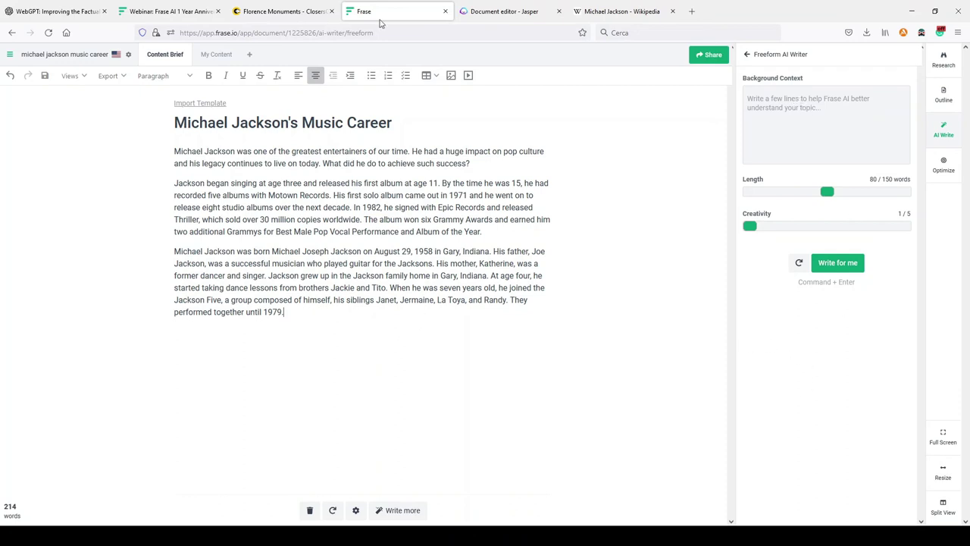
left_click(504, 13)
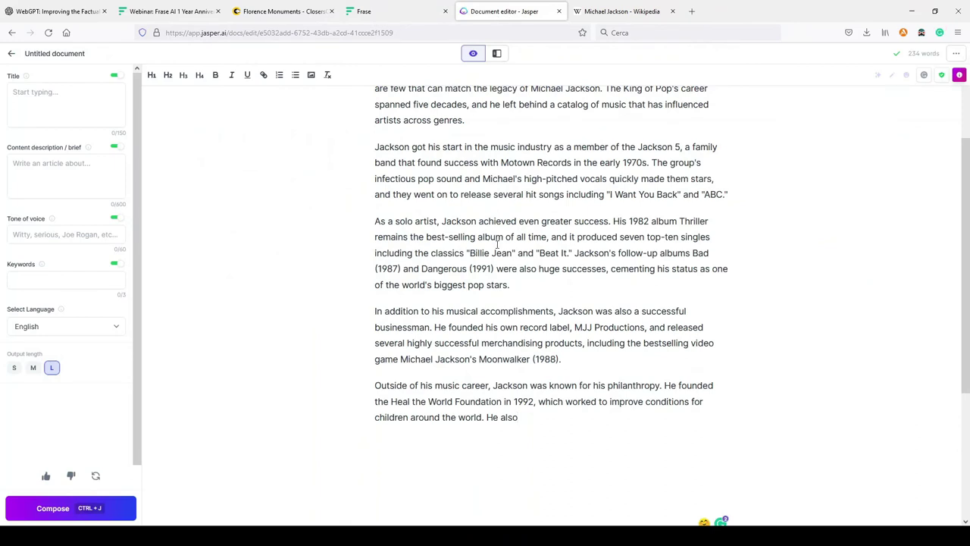
scroll(498, 242, "up", 3)
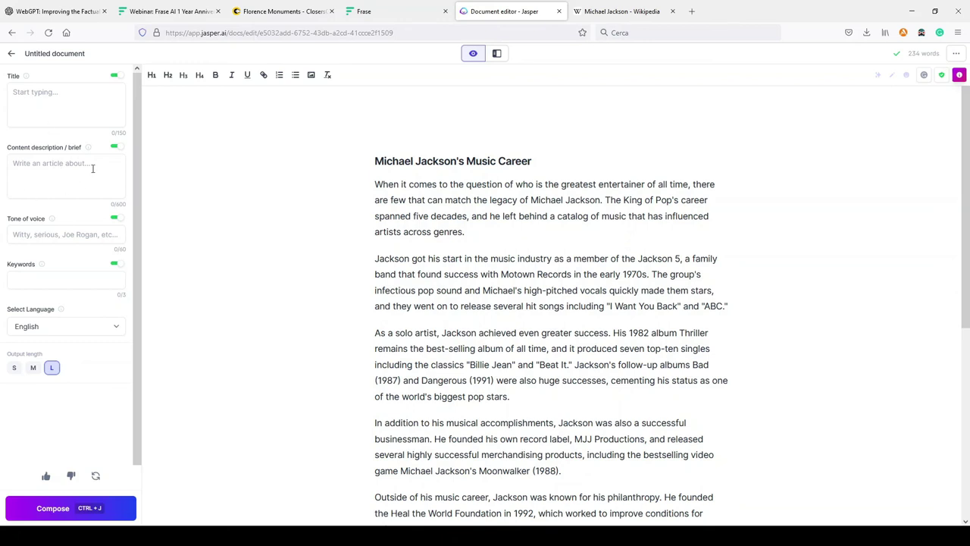
Look over the Paragraph Generator template's input fields and earlier output beside the Jasper document, and return to the document-only view.
left_click(498, 55)
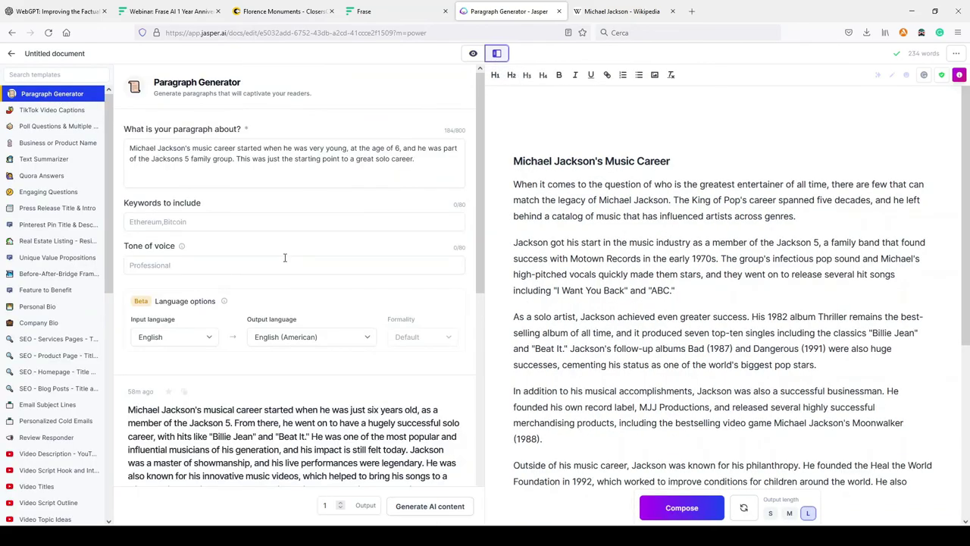
scroll(287, 255, "down", 1)
scroll(219, 173, "up", 1)
scroll(417, 256, "down", 1)
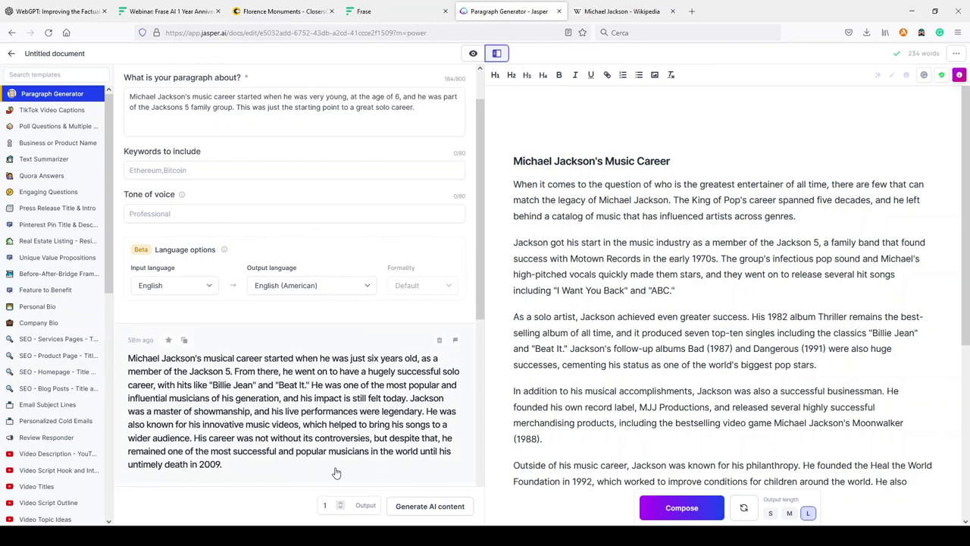
scroll(321, 385, "up", 1)
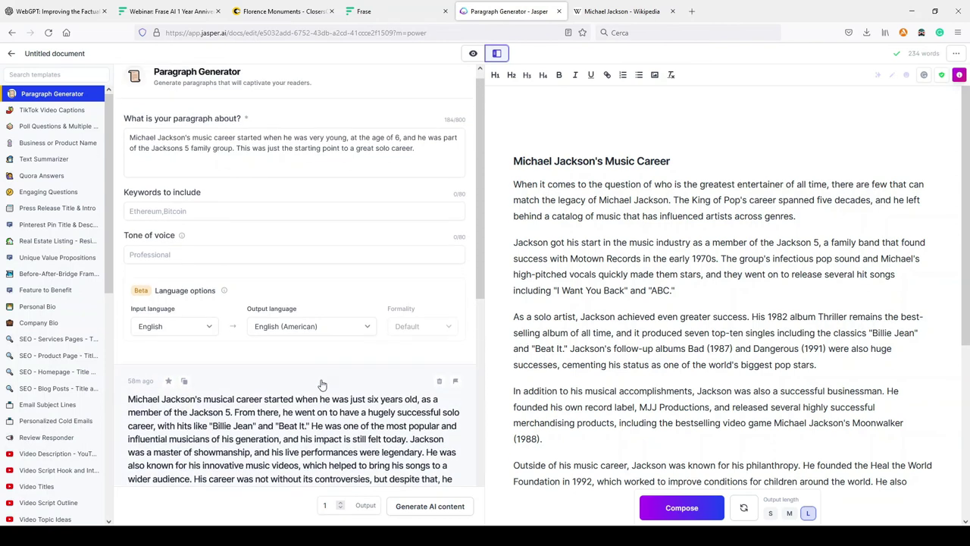
scroll(321, 385, "up", 1)
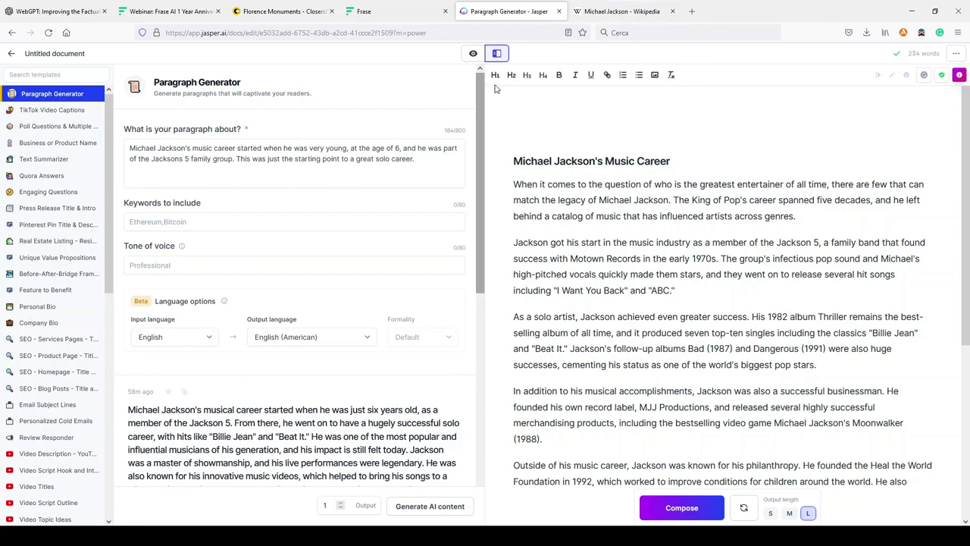
left_click(473, 53)
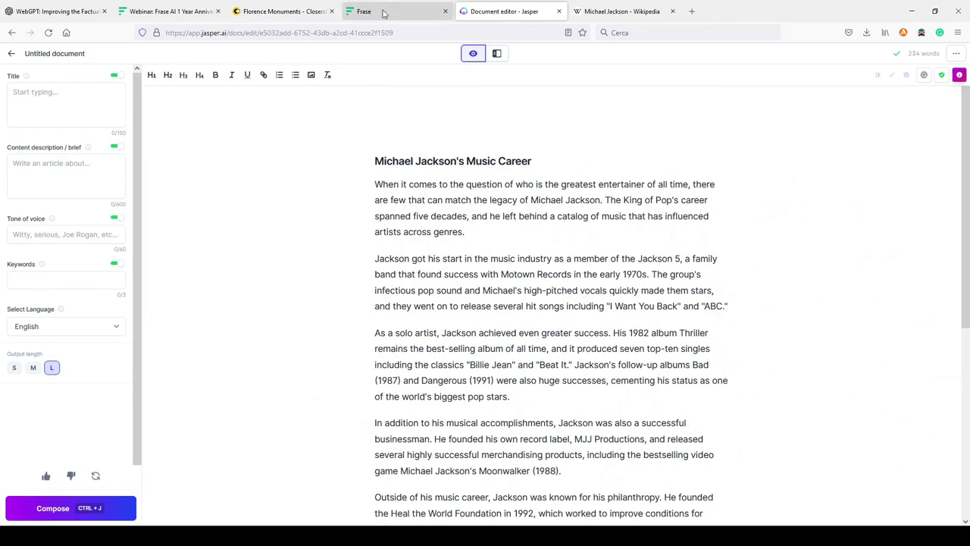
Switch to the Frase AI Writer 1 Year Anniversary webinar page and look over the planned feature releases.
left_click(161, 11)
scroll(557, 387, "down", 1)
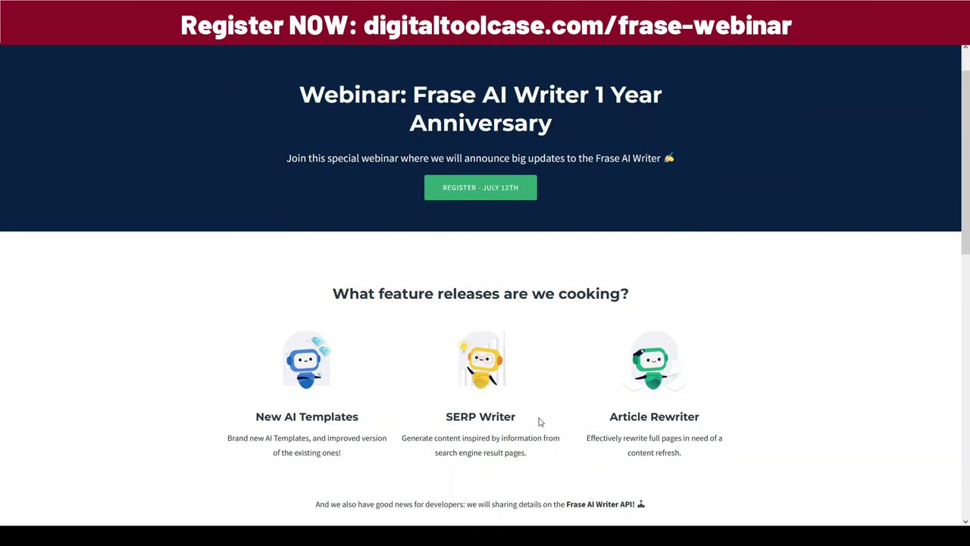
scroll(541, 420, "up", 1)
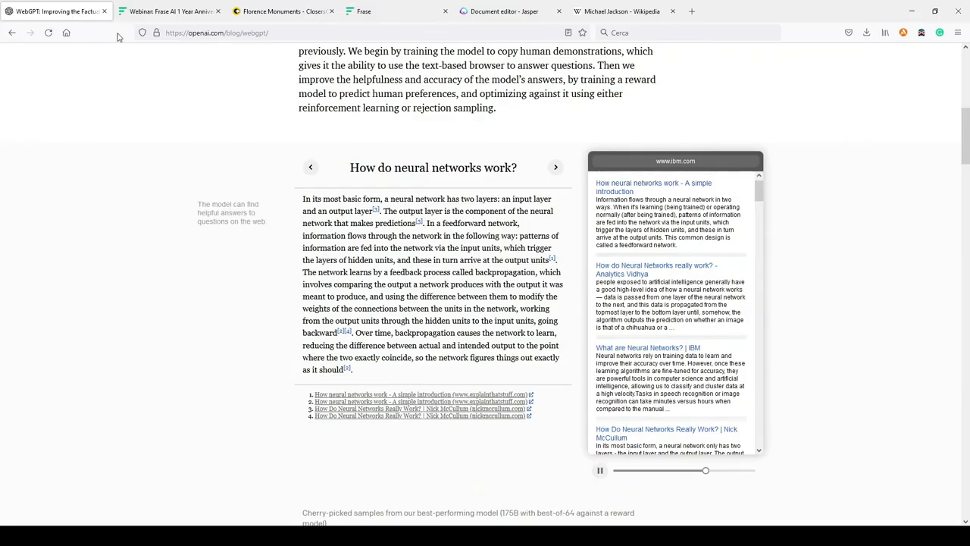
Review the introduction of OpenAI's WebGPT article, and revisit the Jasper document and the Frase webinar page.
scroll(528, 296, "up", 6)
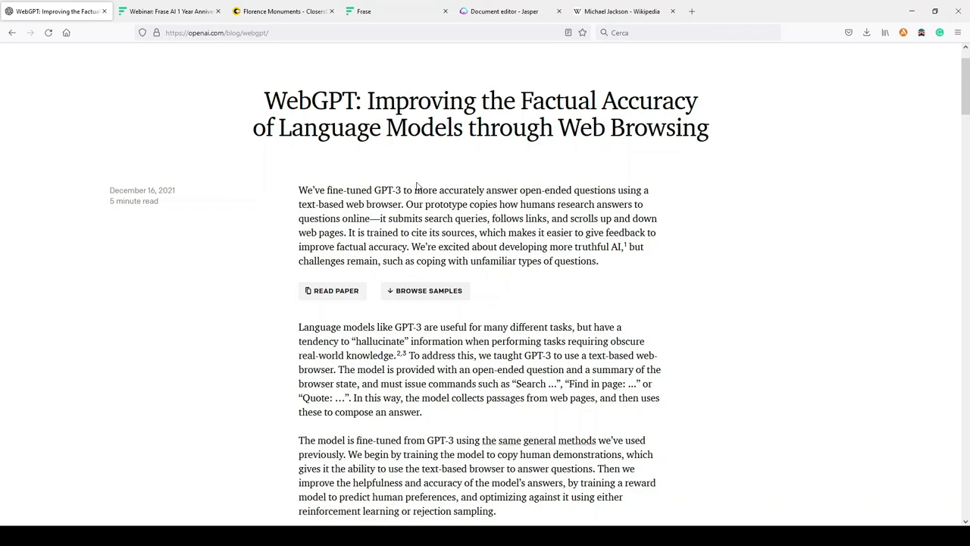
left_click(495, 13)
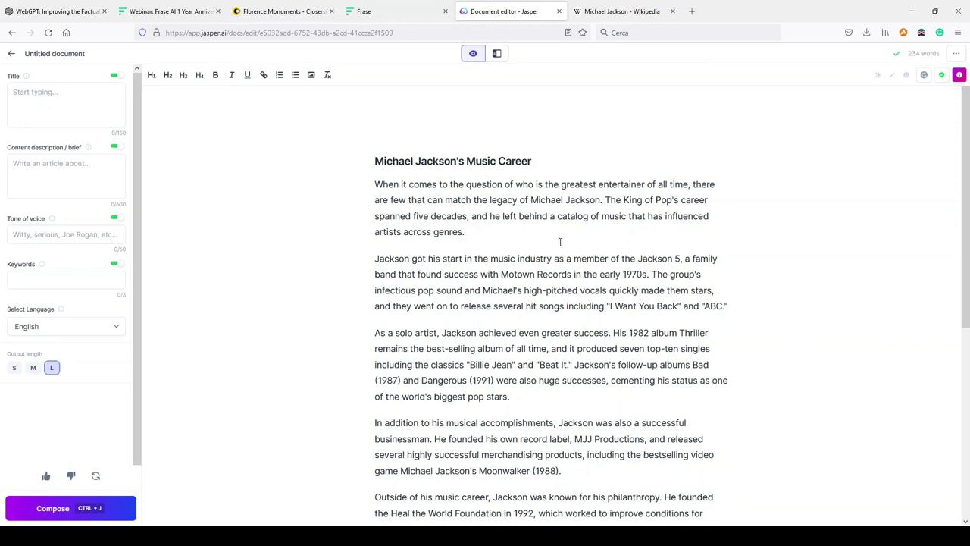
left_click(170, 11)
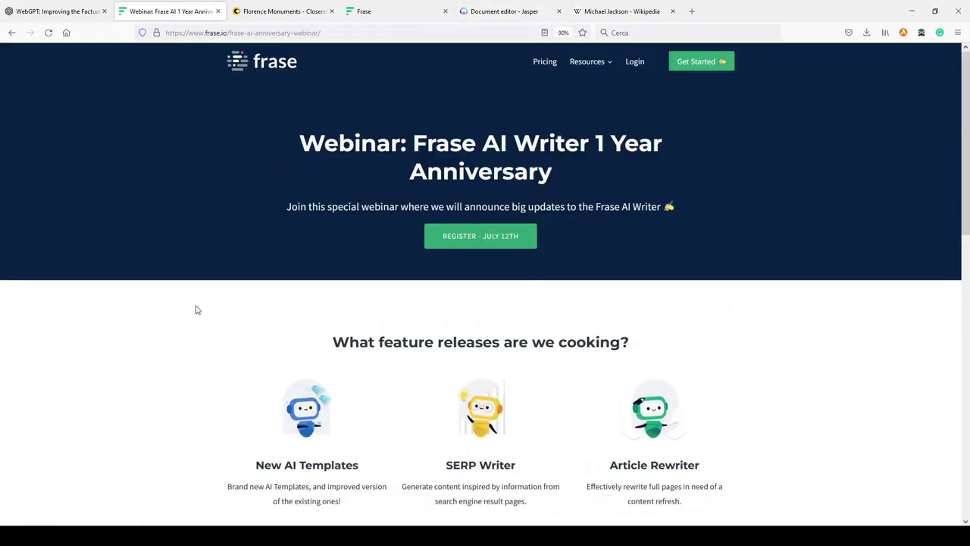